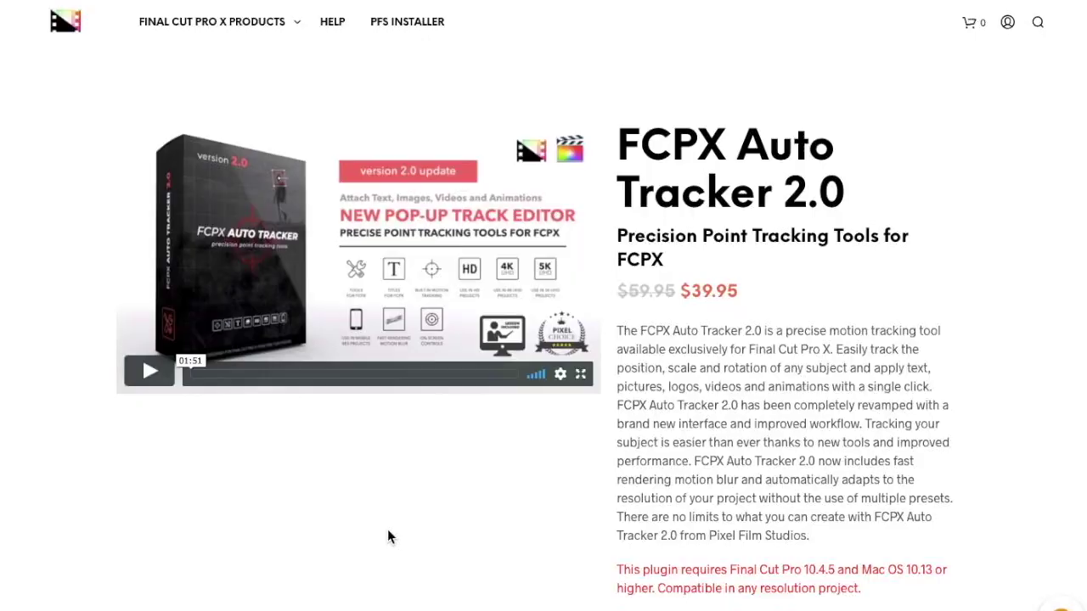
Step: Scroll through the FCPX Auto Tracker 2.0 product description on the Pixel Film Studios site
{"action": "scroll", "coordinate": [387, 529], "scroll_direction": "down", "scroll_amount": 3}
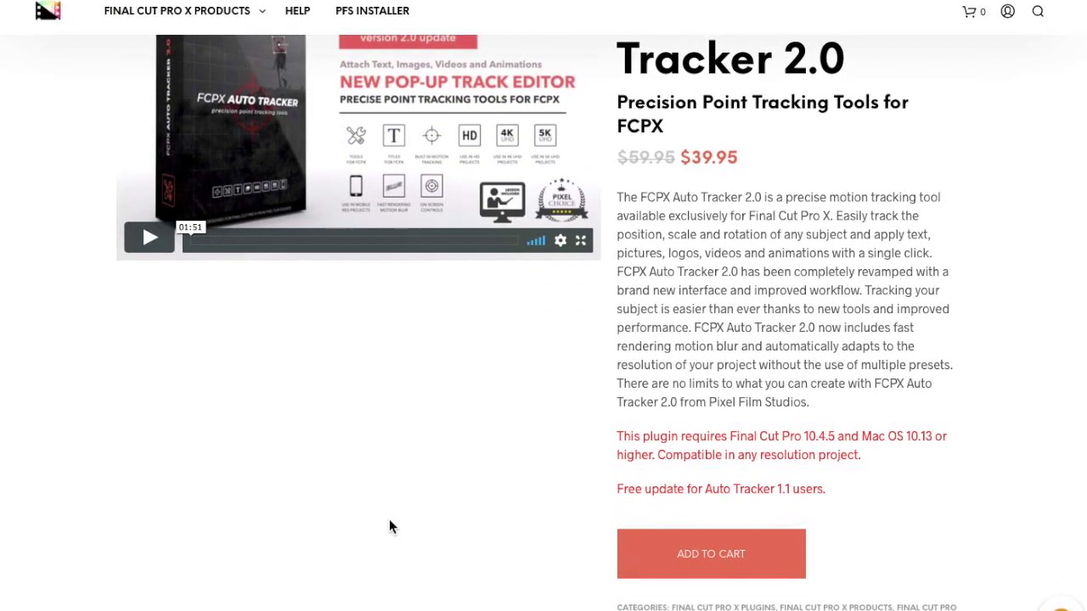
{"action": "scroll", "coordinate": [389, 527], "scroll_direction": "up", "scroll_amount": 3}
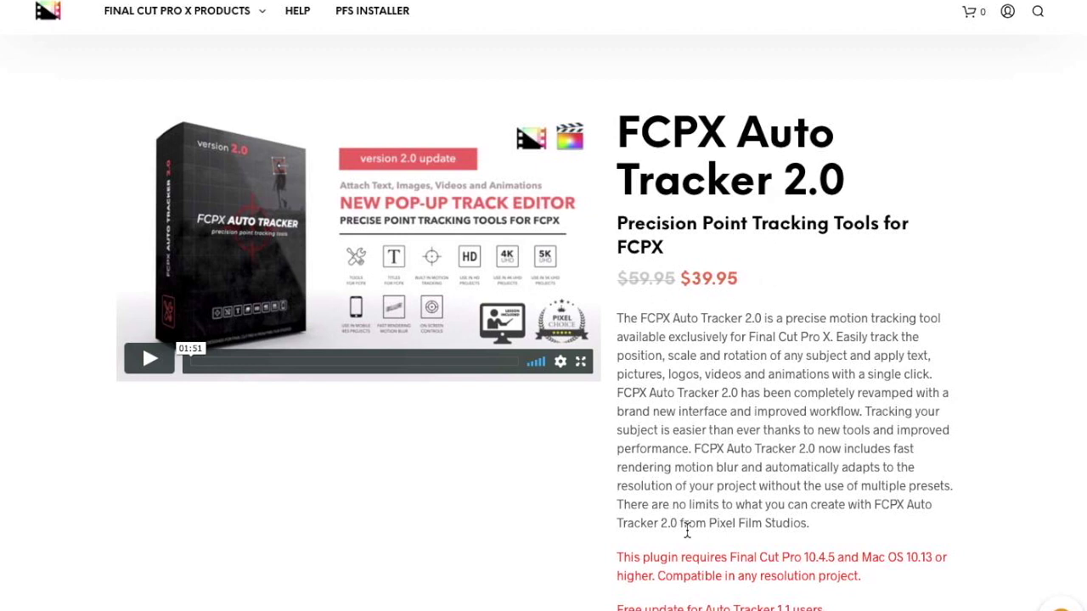
{"action": "scroll", "coordinate": [690, 530], "scroll_direction": "down", "scroll_amount": 2}
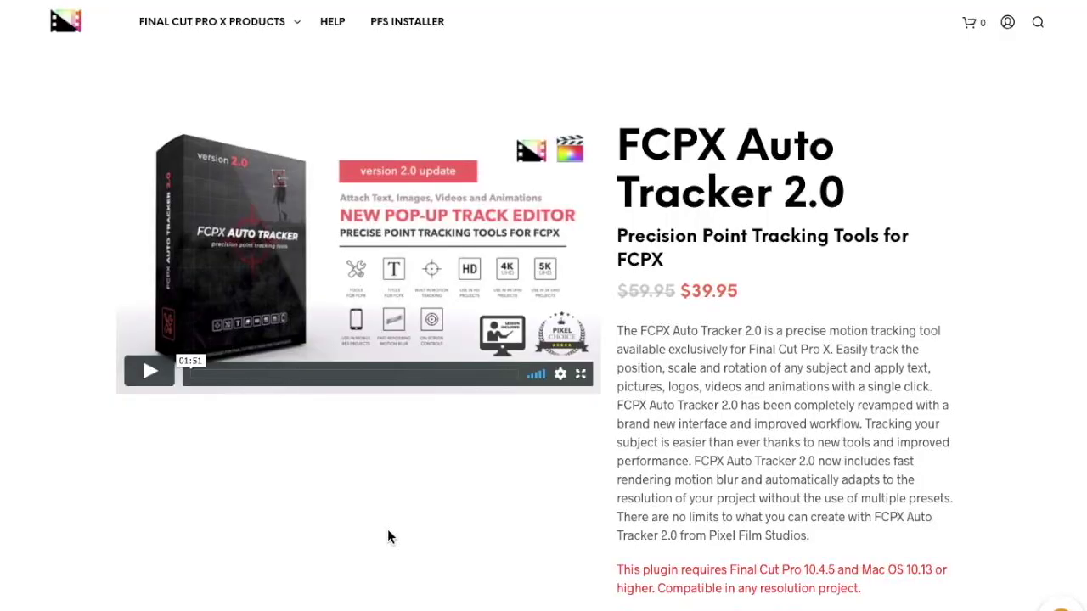
{"action": "scroll", "coordinate": [387, 529], "scroll_direction": "down", "scroll_amount": 2}
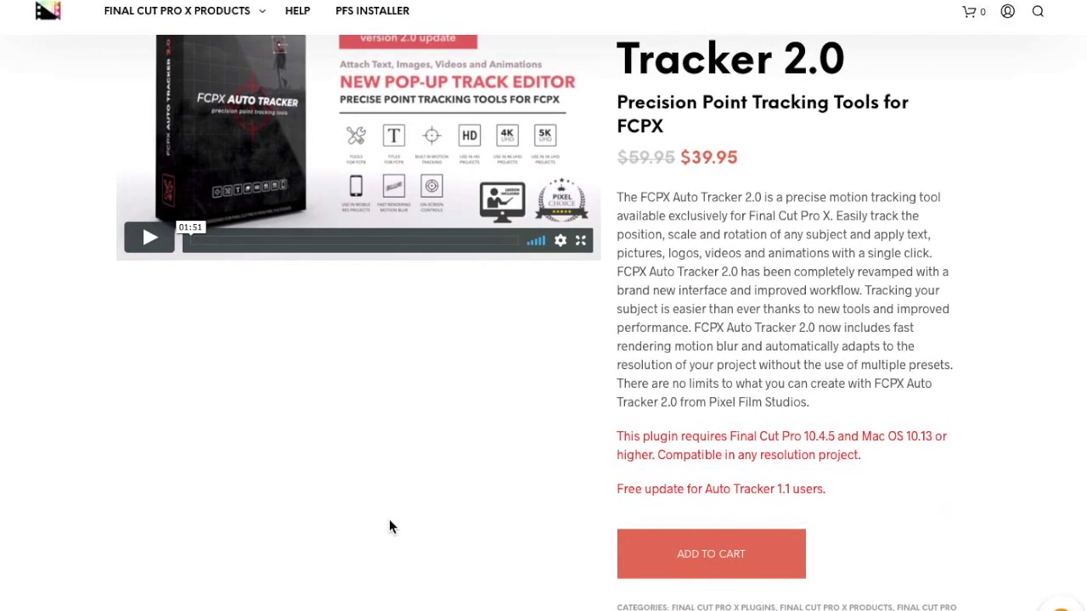
{"action": "scroll", "coordinate": [389, 521], "scroll_direction": "up", "scroll_amount": 3}
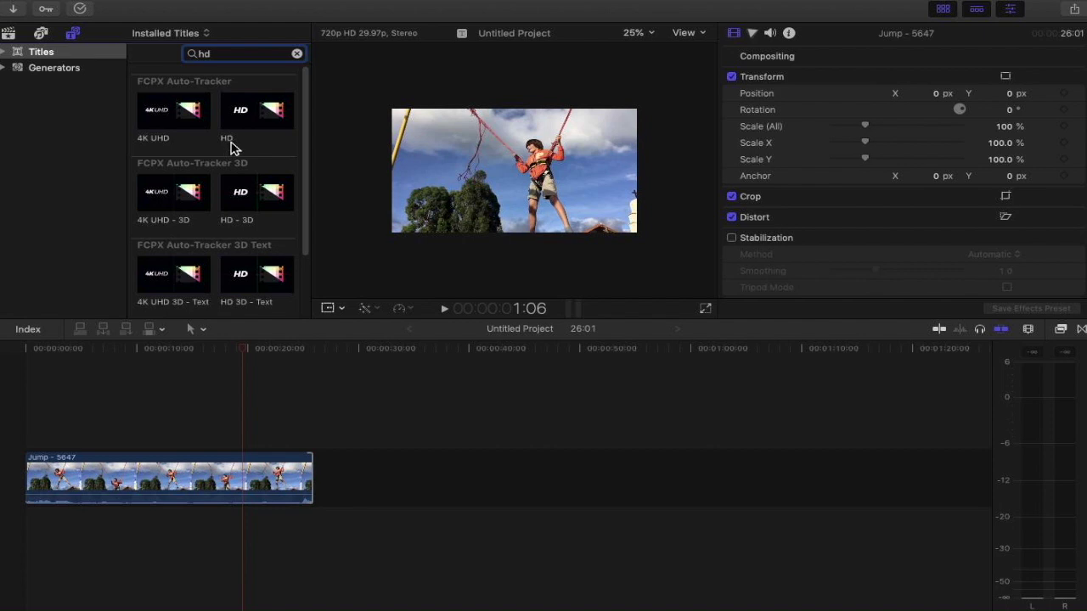
Step: Preview the HD - 3D title, then play the Jump clip from the start and stop at 10:12
{"action": "left_click", "coordinate": [274, 192]}
{"action": "left_click", "coordinate": [23, 358]}
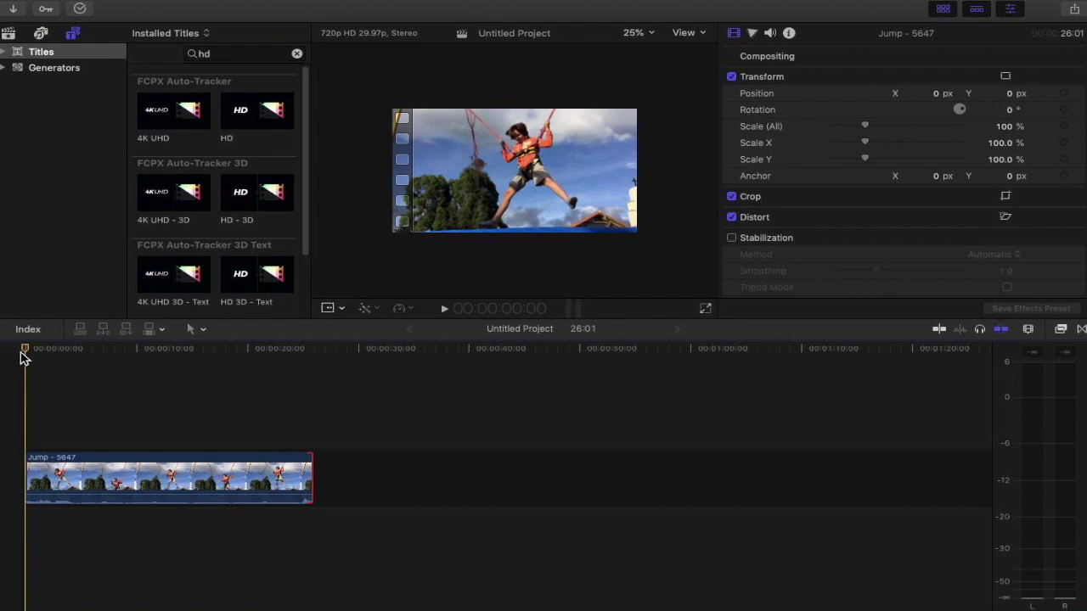
{"action": "key", "text": "space"}
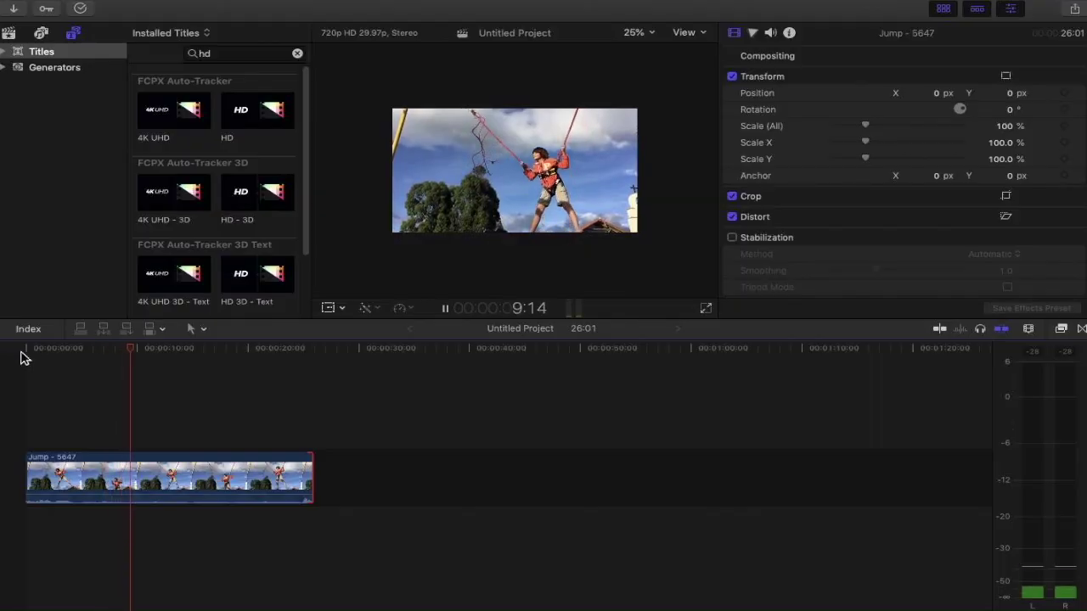
{"action": "key", "text": "space"}
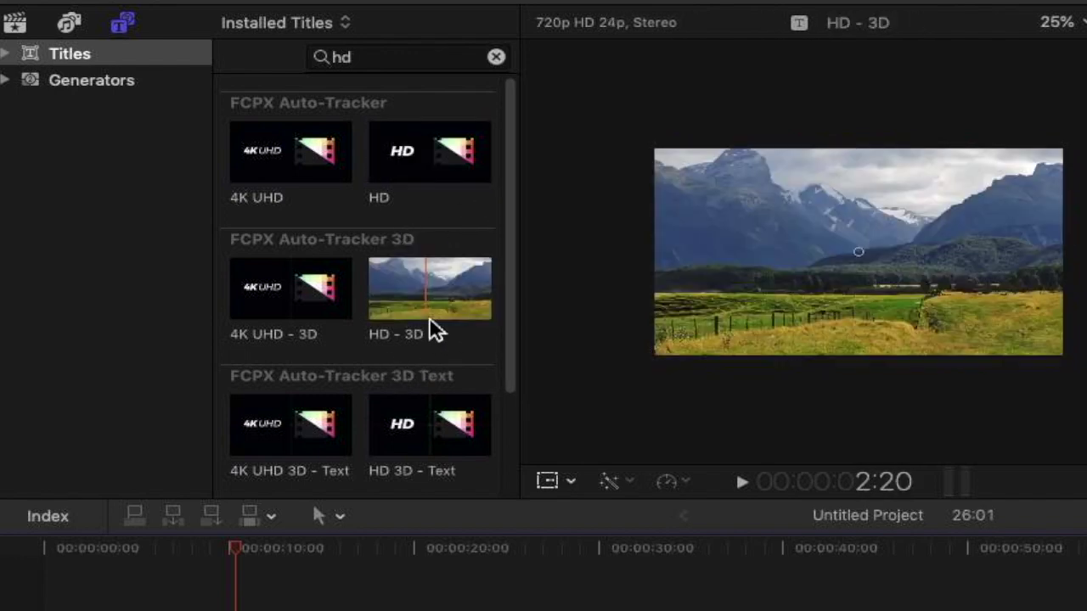
Step: Skim the HD - Text thumbnail in the FCPX Auto-Tracker Text group to preview it
{"action": "left_click", "coordinate": [517, 312]}
{"action": "left_click_drag", "start_coordinate": [517, 311], "coordinate": [510, 437]}
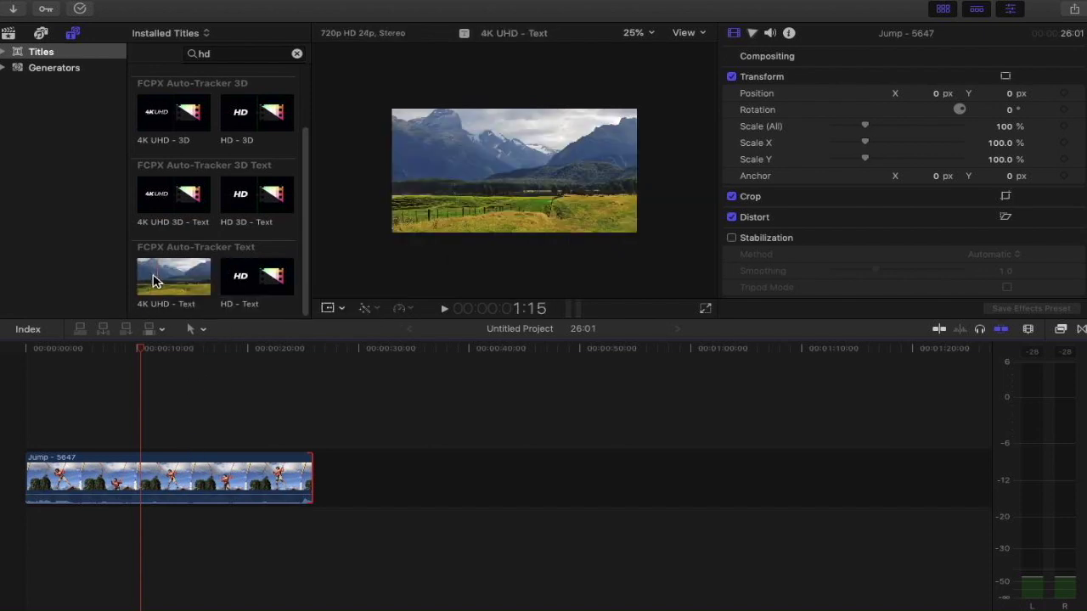
Step: Place HD - Text above the Jump clip's start, stretch it to the clip's end, and move to 13:11
{"action": "left_click", "coordinate": [240, 283]}
{"action": "left_click_drag", "start_coordinate": [240, 283], "coordinate": [10, 442]}
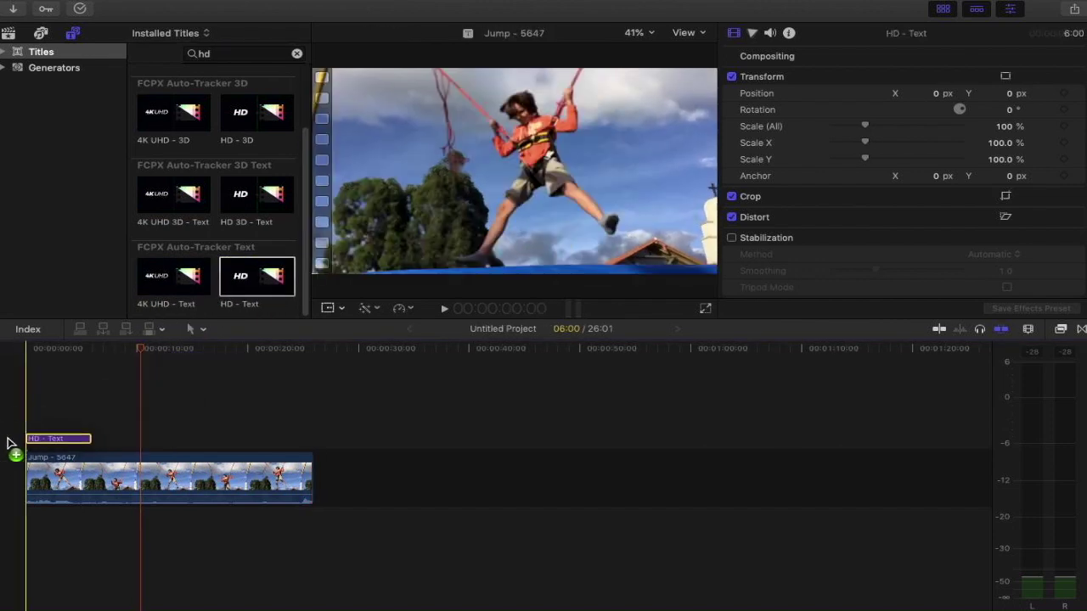
{"action": "left_click", "coordinate": [78, 450]}
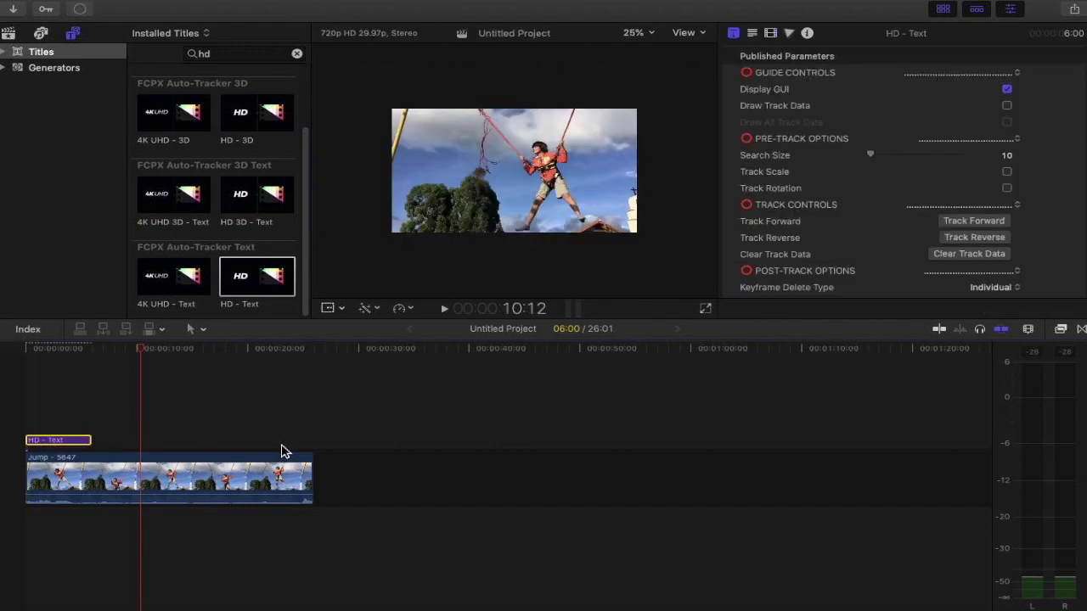
{"action": "left_click_drag", "start_coordinate": [89, 442], "coordinate": [312, 457]}
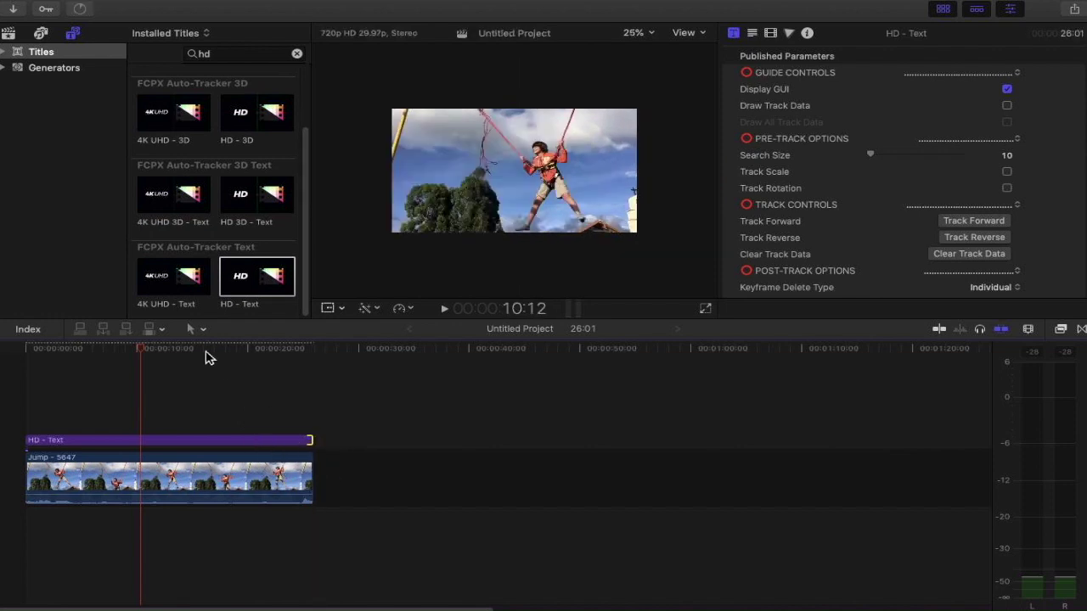
{"action": "left_click", "coordinate": [175, 367]}
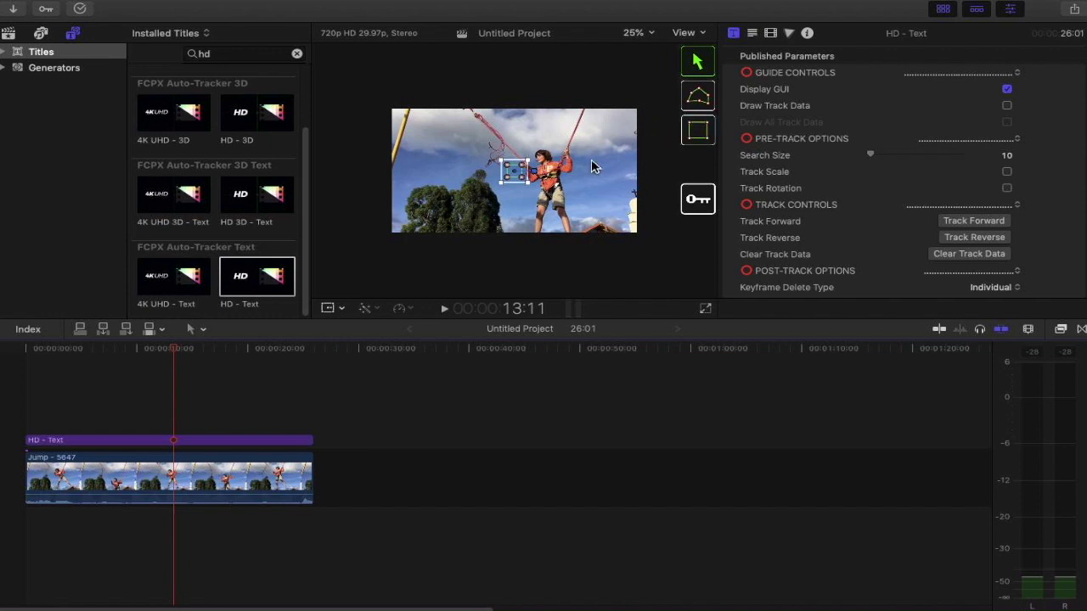
Step: Drag the tracking box onto the boy's head at 13:11 and select the HD - Text clip
{"action": "left_click", "coordinate": [698, 99]}
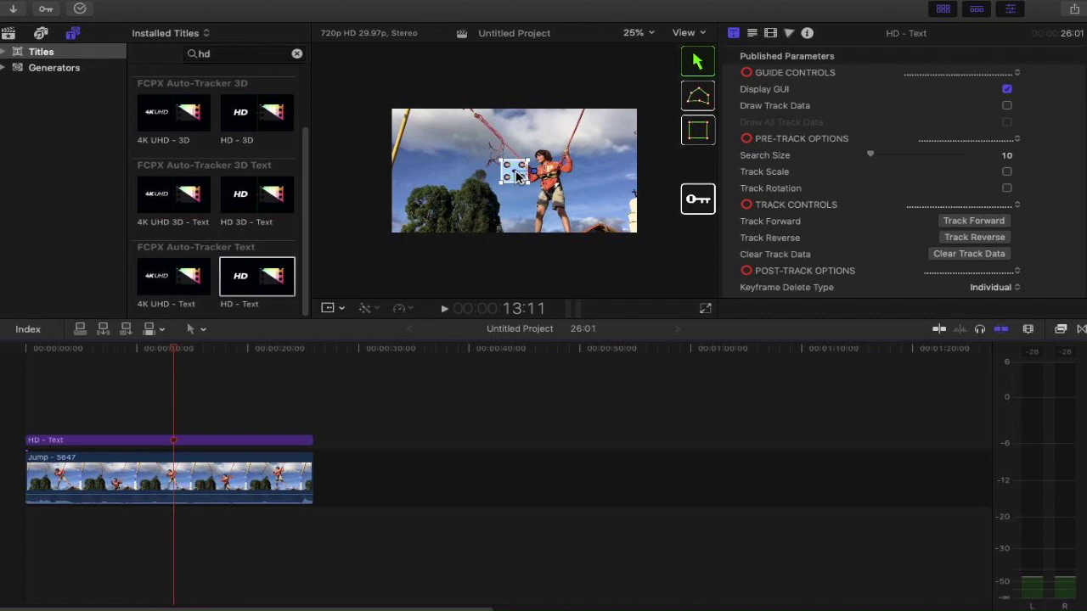
{"action": "left_click_drag", "start_coordinate": [517, 176], "coordinate": [542, 161]}
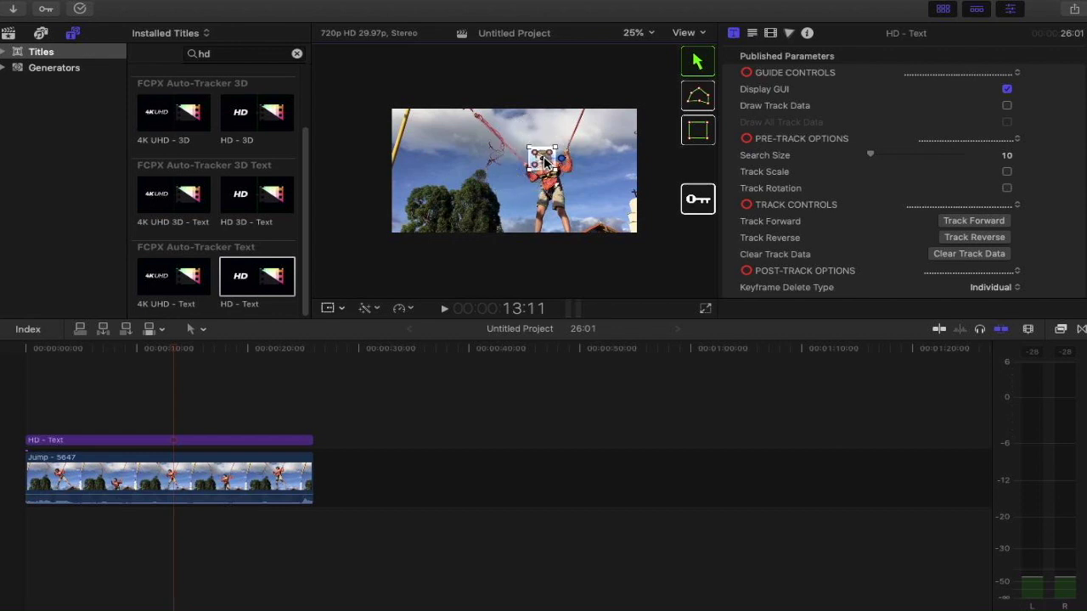
{"action": "mouse_move", "coordinate": [540, 162]}
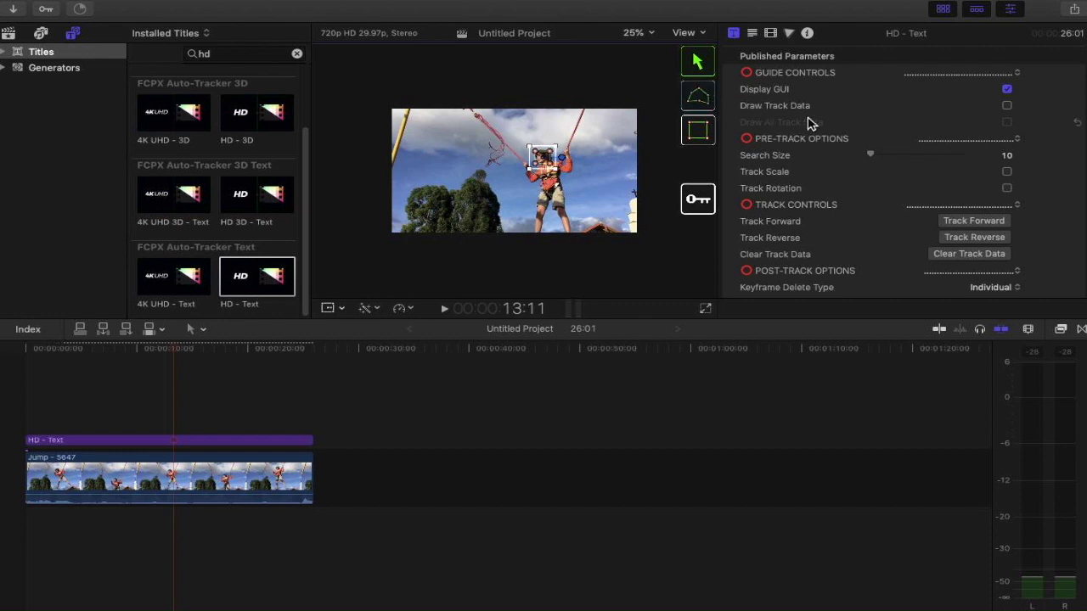
{"action": "left_click", "coordinate": [268, 443]}
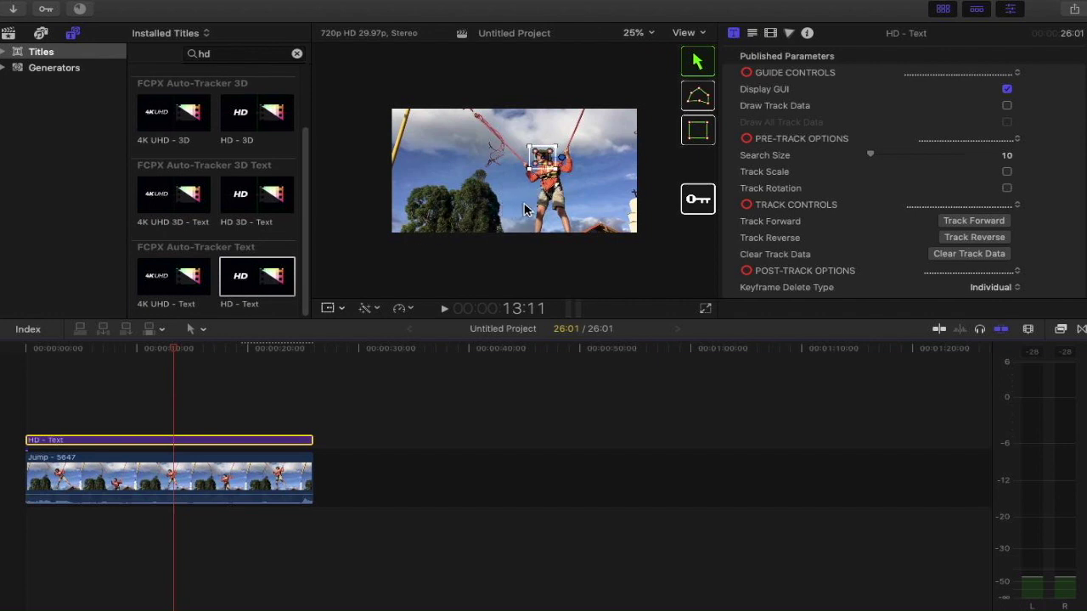
Step: Check Draw Track Data and Draw All Track Data in the Published Parameters
{"action": "left_click", "coordinate": [1008, 107]}
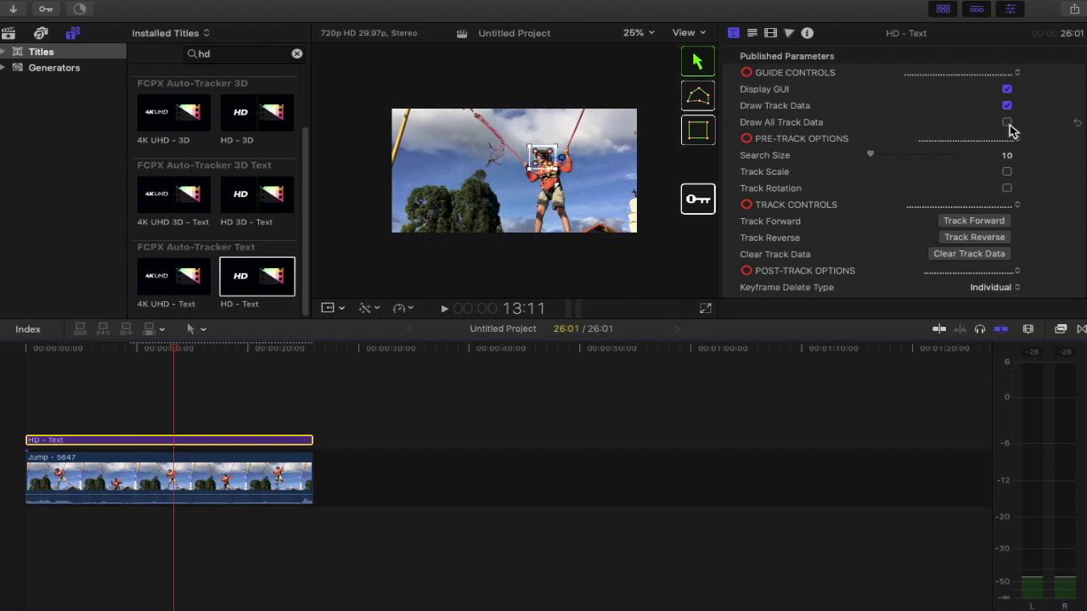
{"action": "left_click", "coordinate": [1007, 124]}
Step: Drag the Search Size slider up to 27, then further to 29
{"action": "left_click_drag", "start_coordinate": [872, 161], "coordinate": [888, 159]}
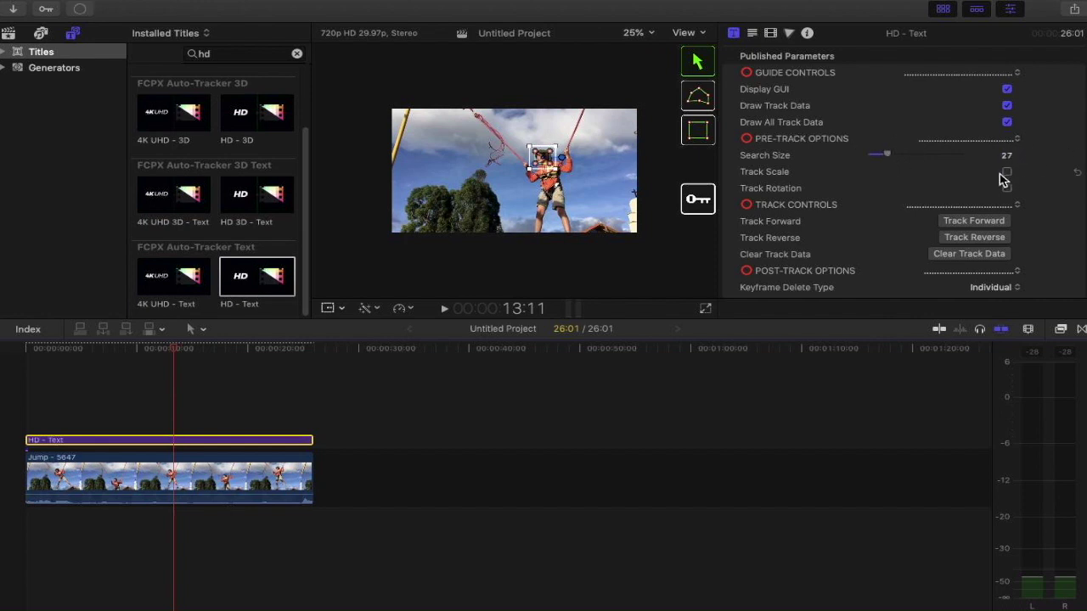
{"action": "left_click_drag", "start_coordinate": [889, 160], "coordinate": [893, 159]}
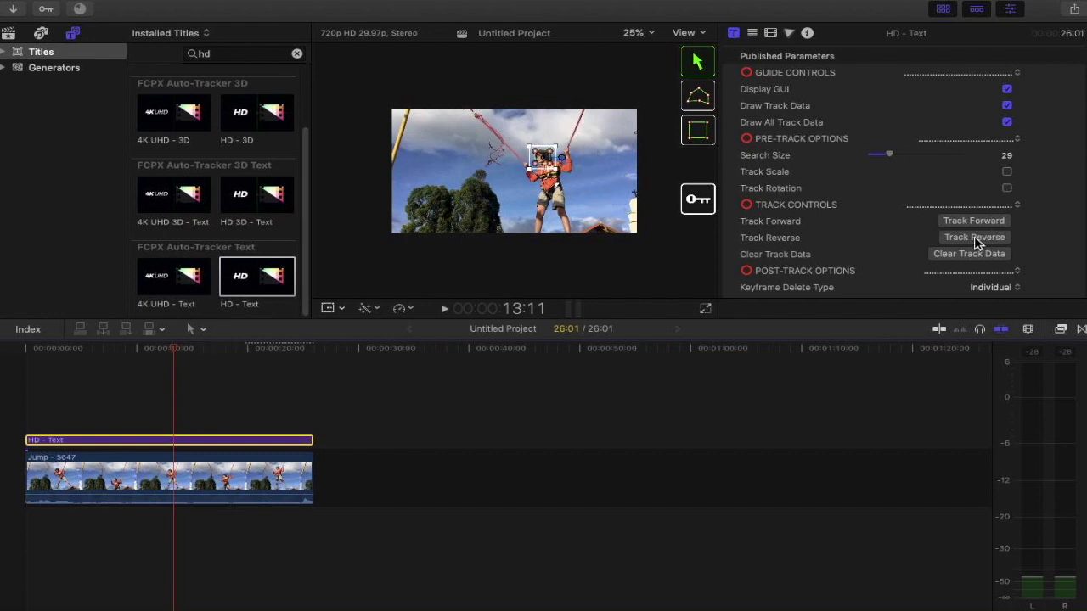
{"action": "scroll", "coordinate": [875, 238], "scroll_direction": "down", "scroll_amount": 1}
Step: Scroll the Inspector down to the Text Controls and move the playhead to 26:01, the clip's end
{"action": "scroll", "coordinate": [876, 237], "scroll_direction": "down", "scroll_amount": 5}
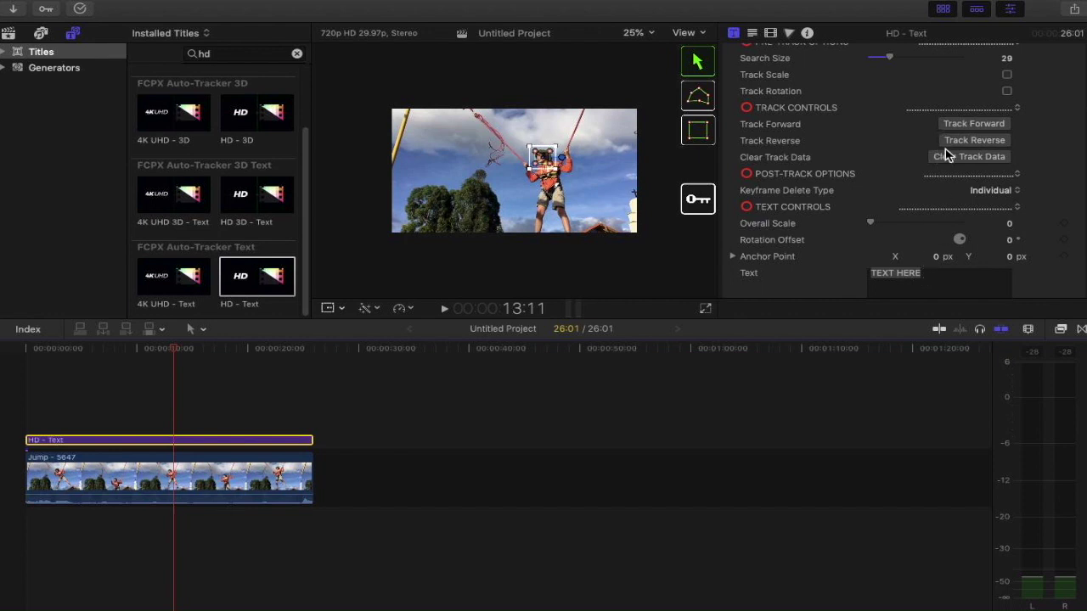
{"action": "left_click", "coordinate": [315, 352]}
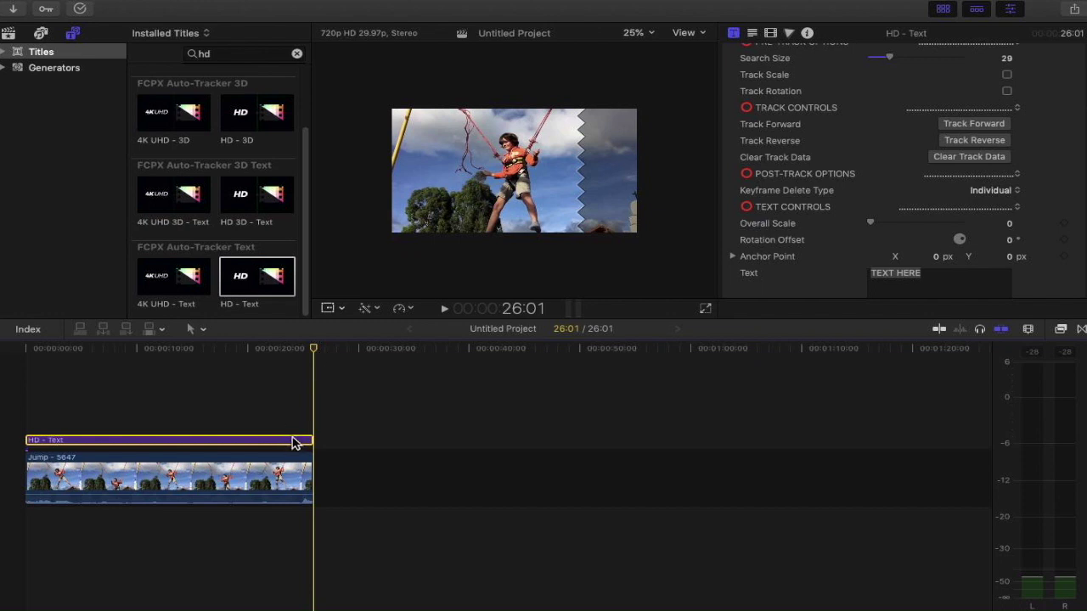
Step: Step back one frame to show the tracker overlay, then return the playhead to 00:00:00:00
{"action": "key", "text": "Left"}
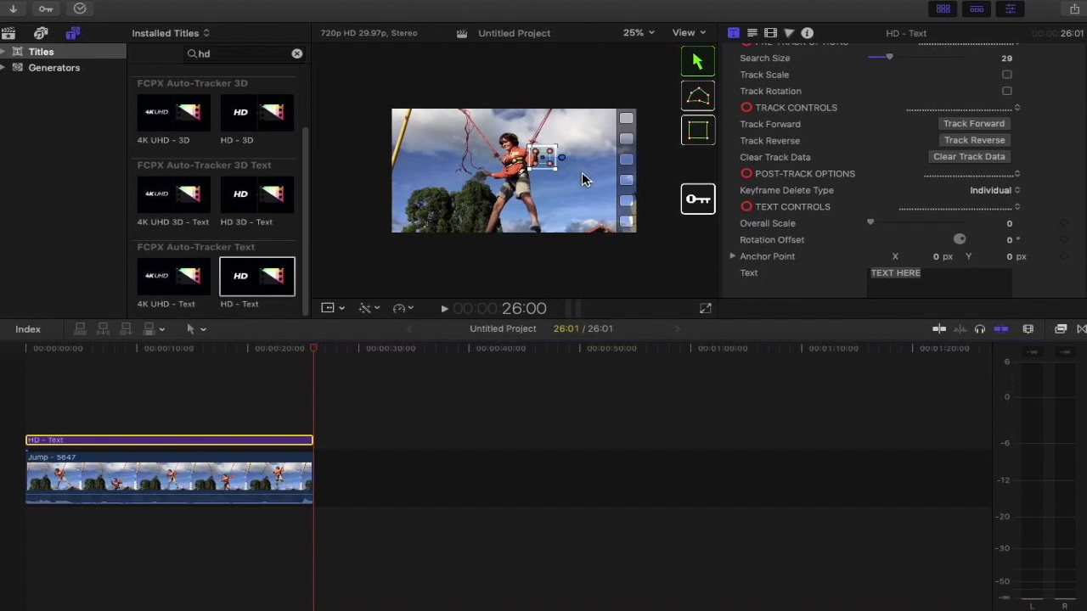
{"action": "left_click", "coordinate": [26, 353]}
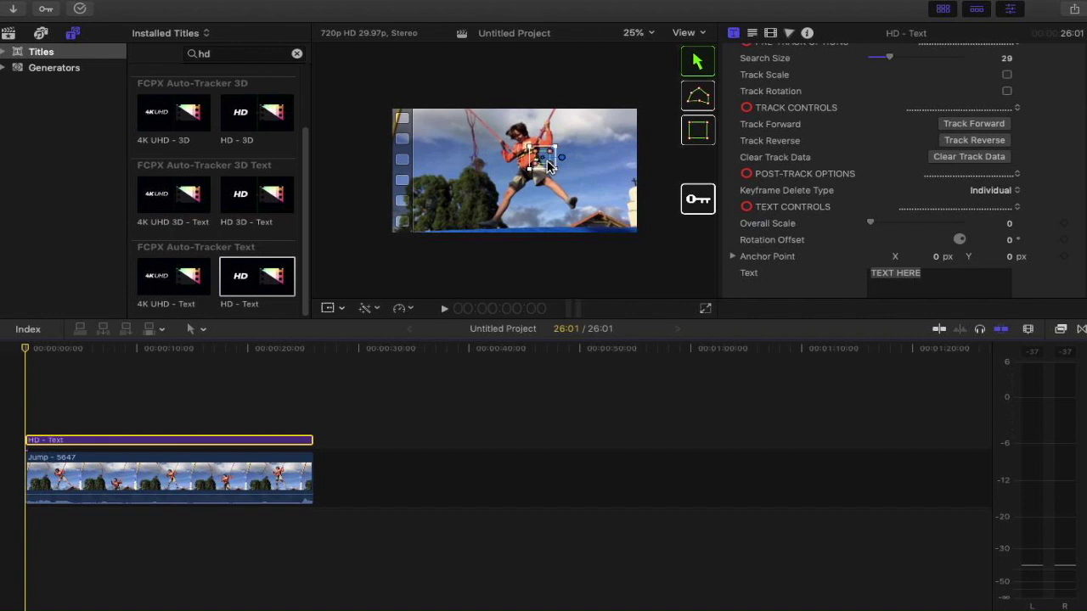
Step: Undo the Search Size change from the Edit menu, restoring it to 27
{"action": "left_click", "coordinate": [547, 166]}
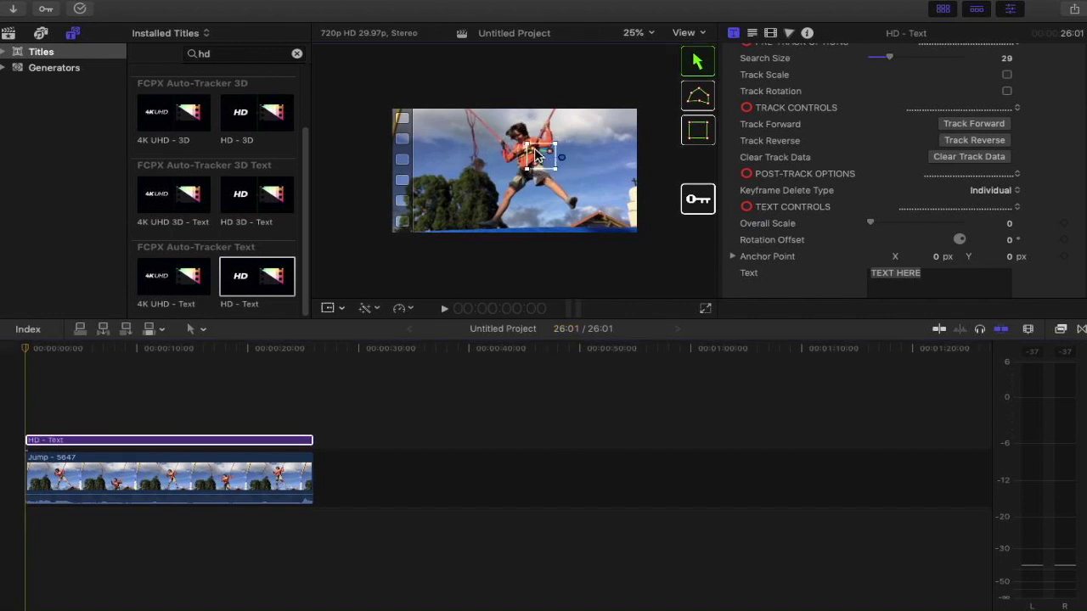
{"action": "mouse_move", "coordinate": [285, 5]}
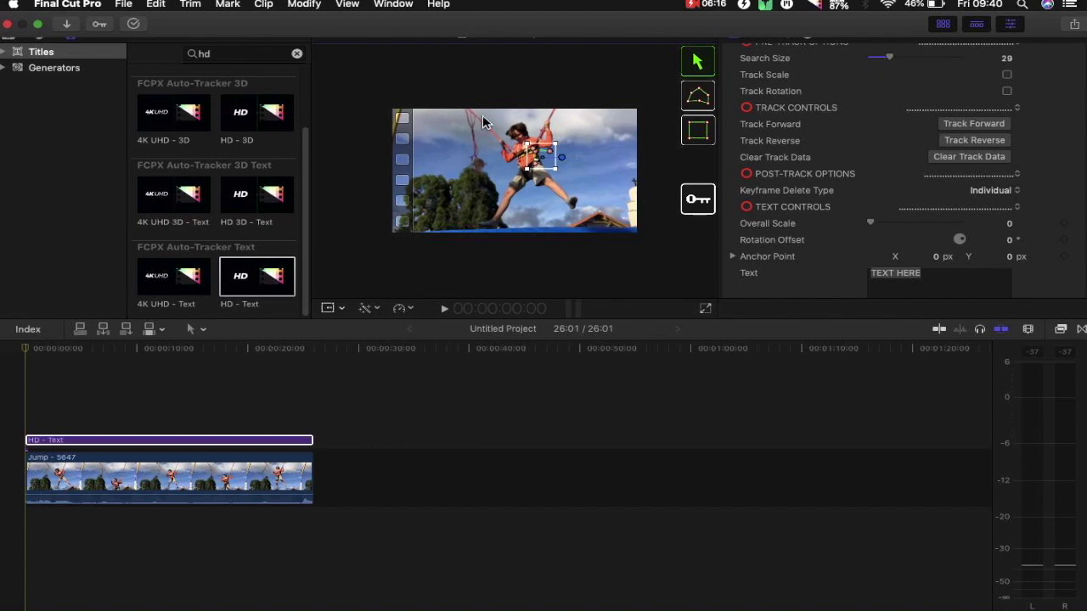
{"action": "left_click", "coordinate": [155, 4]}
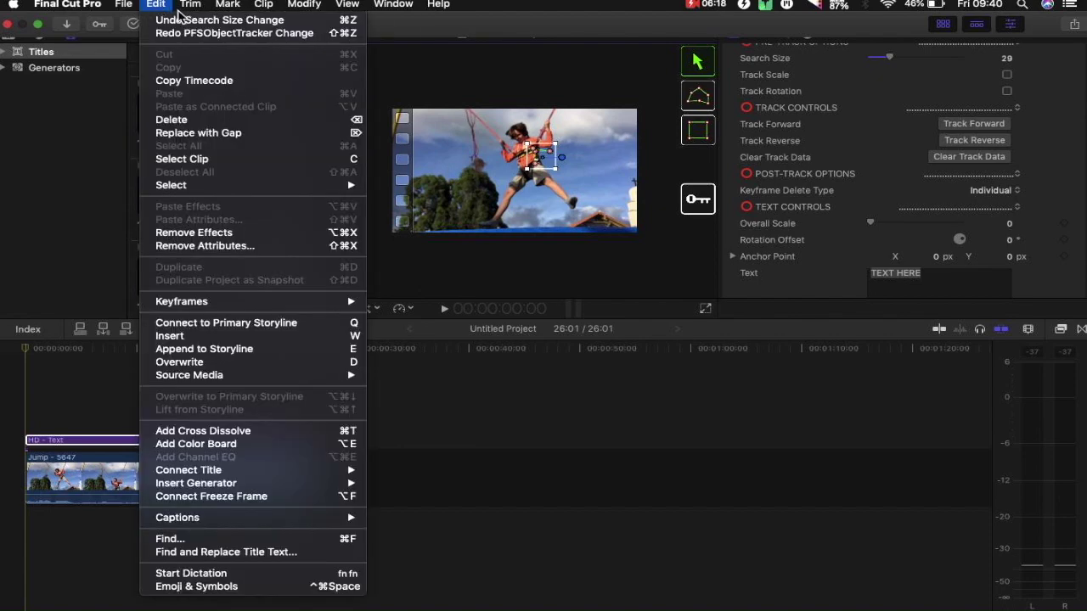
{"action": "left_click", "coordinate": [157, 22]}
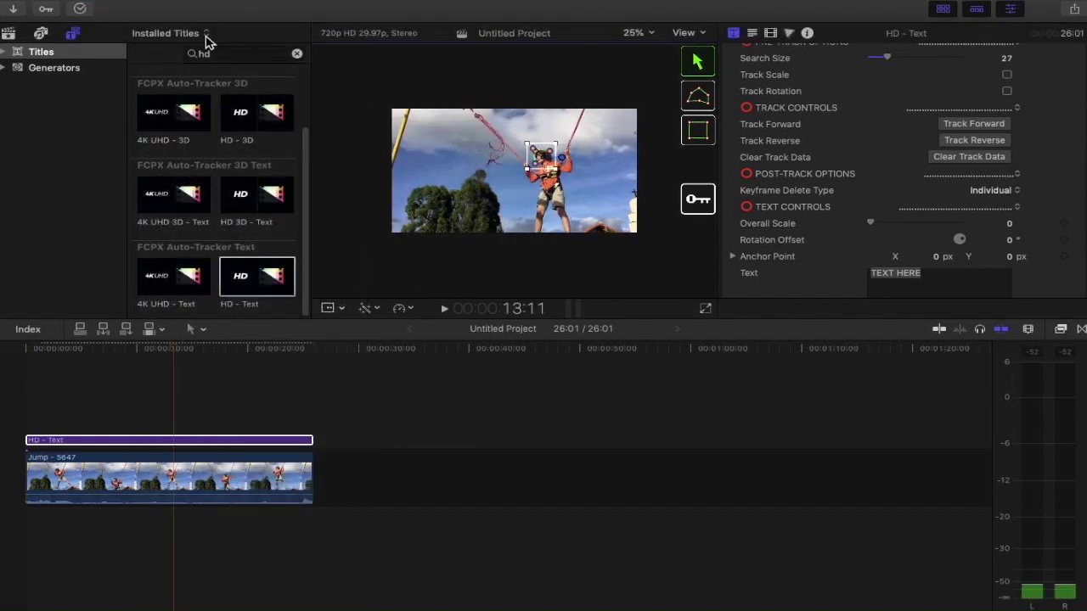
Step: At the first frame, drag the tracking box onto the boy's head and lock its starting position
{"action": "left_click", "coordinate": [31, 351]}
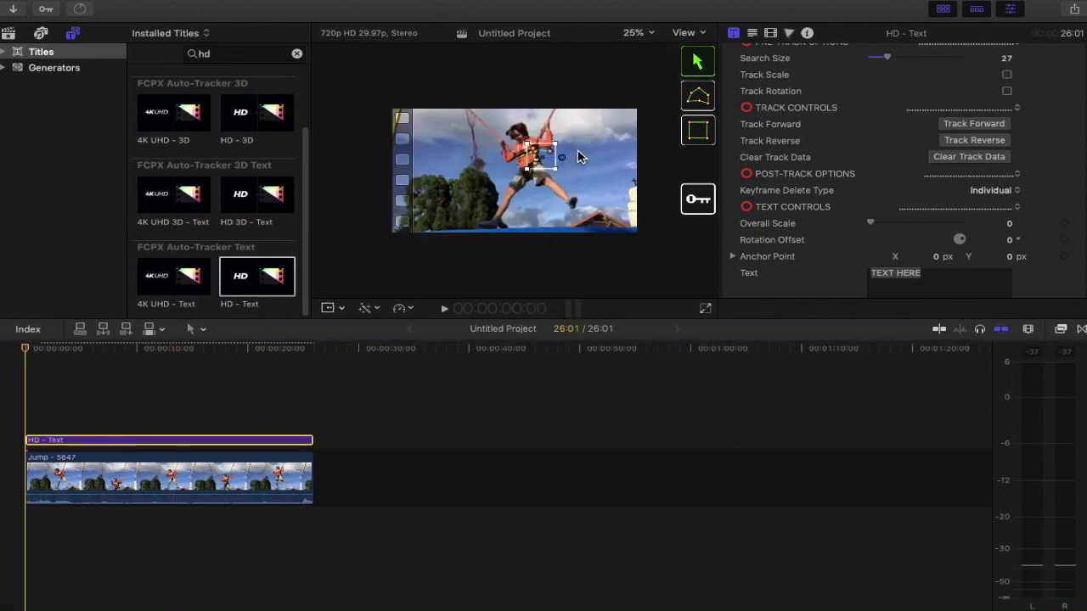
{"action": "left_click_drag", "start_coordinate": [549, 161], "coordinate": [517, 133]}
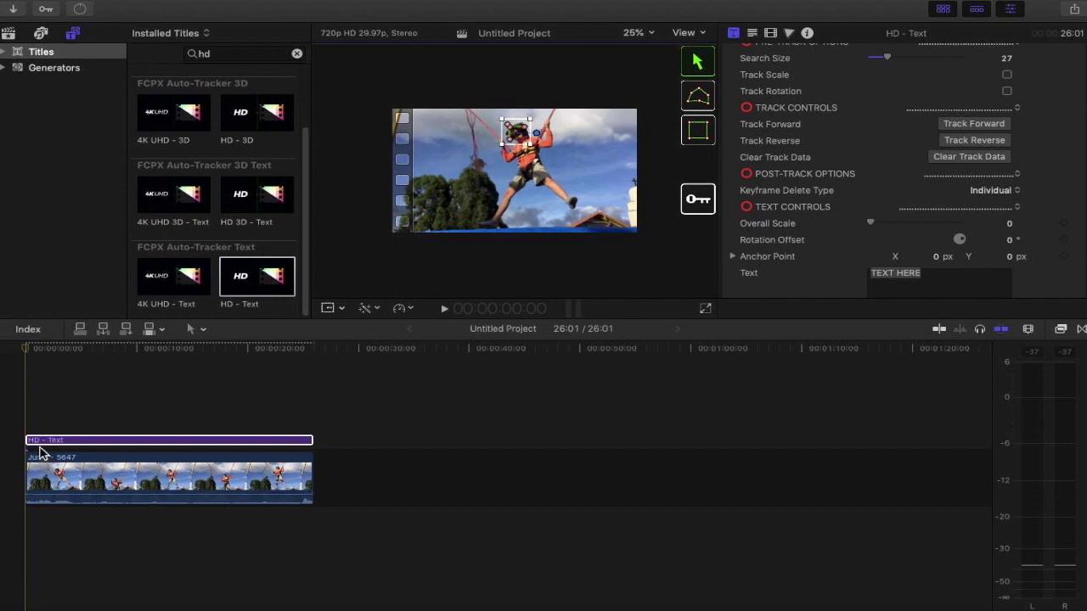
{"action": "left_click", "coordinate": [694, 208]}
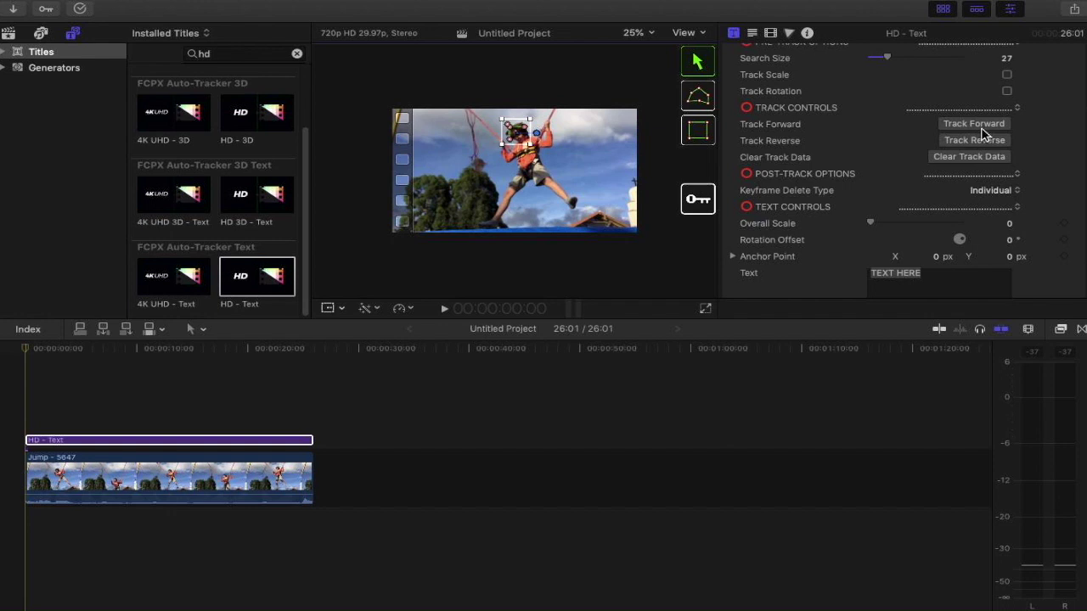
Step: Track the boy forward through all 781 frames, moving the progress window aside to watch
{"action": "left_click", "coordinate": [976, 125]}
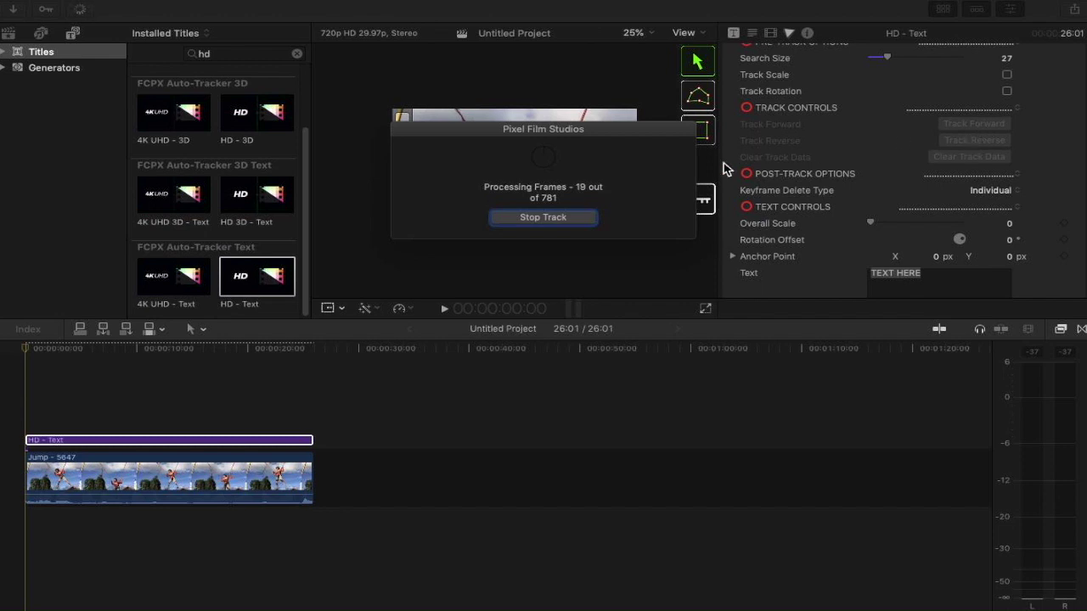
{"action": "left_click", "coordinate": [665, 136]}
{"action": "left_click_drag", "start_coordinate": [666, 136], "coordinate": [372, 118]}
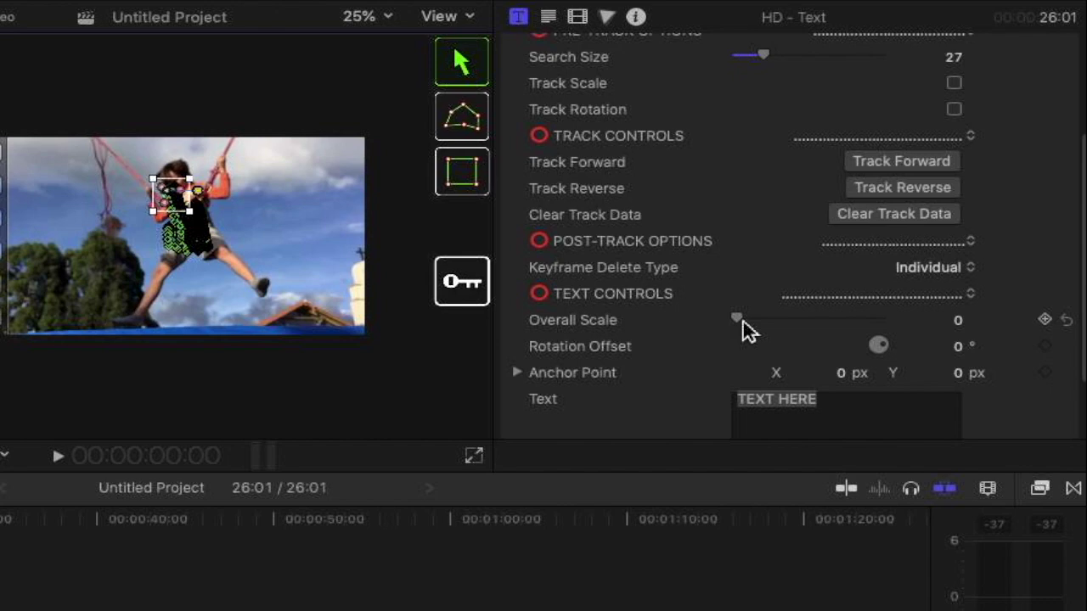
Step: Raise the HD - Text title's Overall Scale to 56.87 so TEXT HERE shows over the boy
{"action": "left_click", "coordinate": [742, 322]}
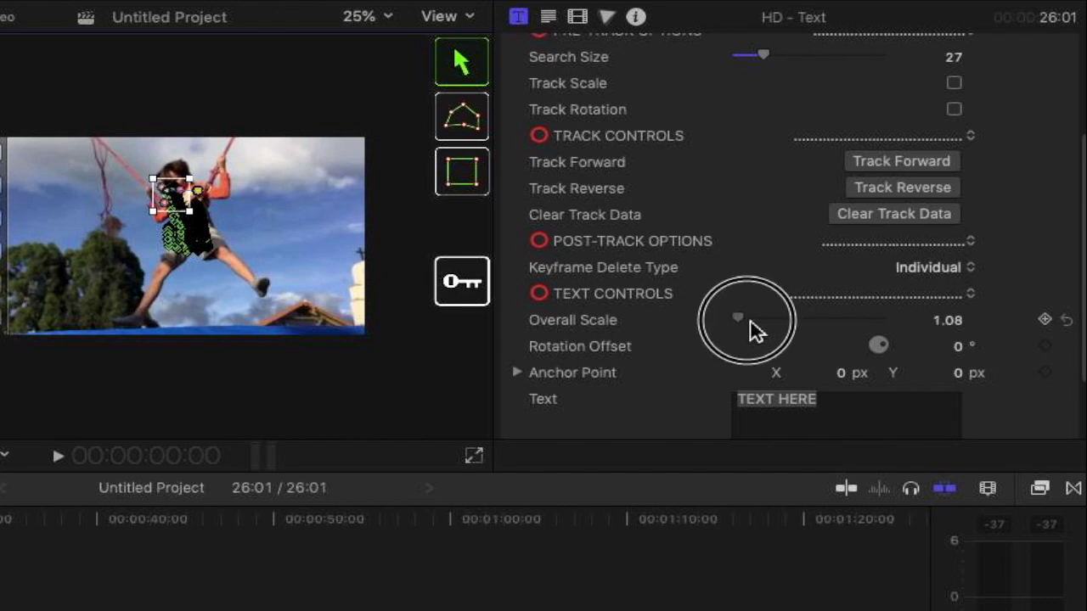
{"action": "left_click_drag", "start_coordinate": [751, 321], "coordinate": [827, 328]}
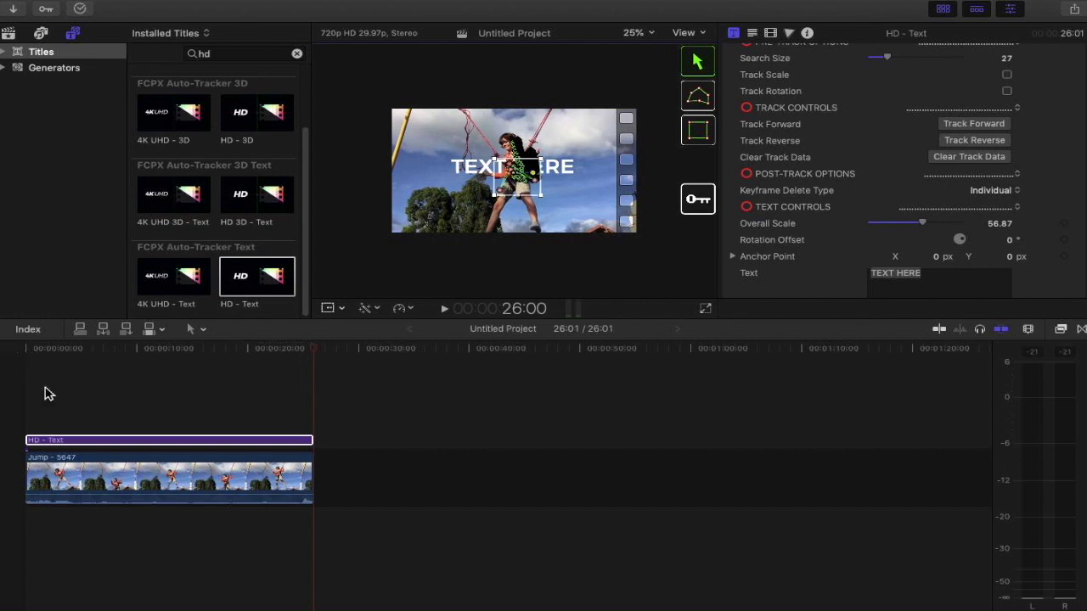
{"action": "left_click", "coordinate": [218, 366]}
Step: Scrub through the clip to review the track, then turn off Draw Track Data
{"action": "left_click_drag", "start_coordinate": [216, 357], "coordinate": [321, 367]}
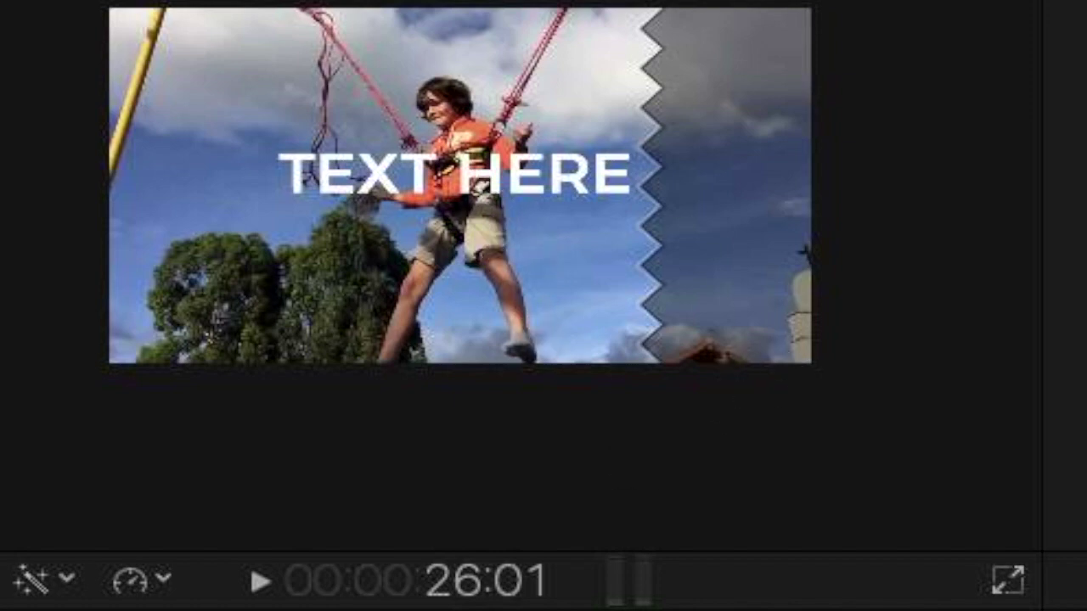
{"action": "left_click_drag", "start_coordinate": [312, 357], "coordinate": [295, 355]}
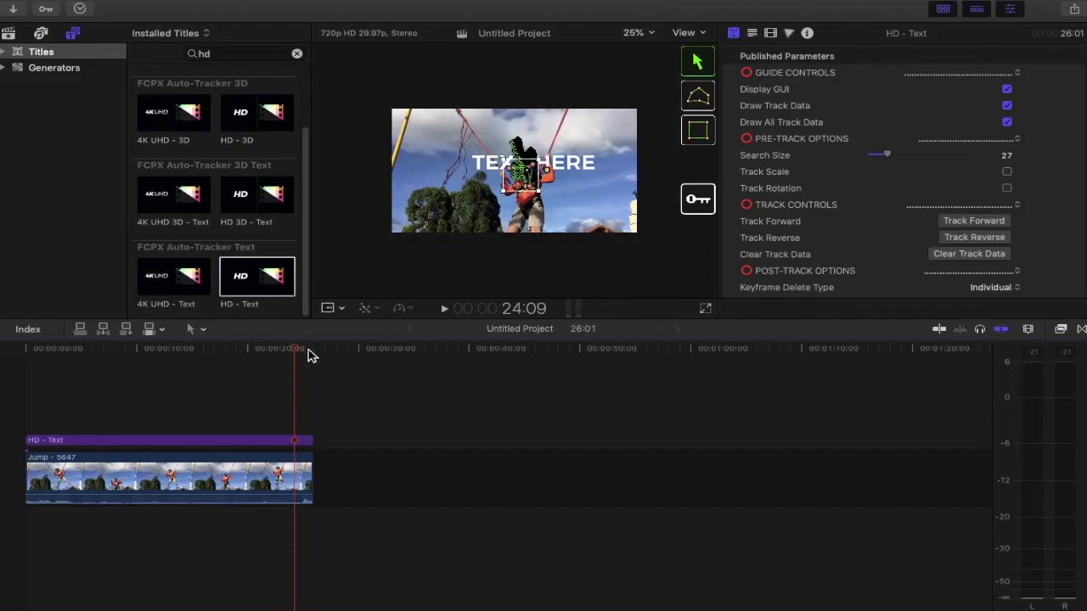
{"action": "left_click", "coordinate": [1006, 105]}
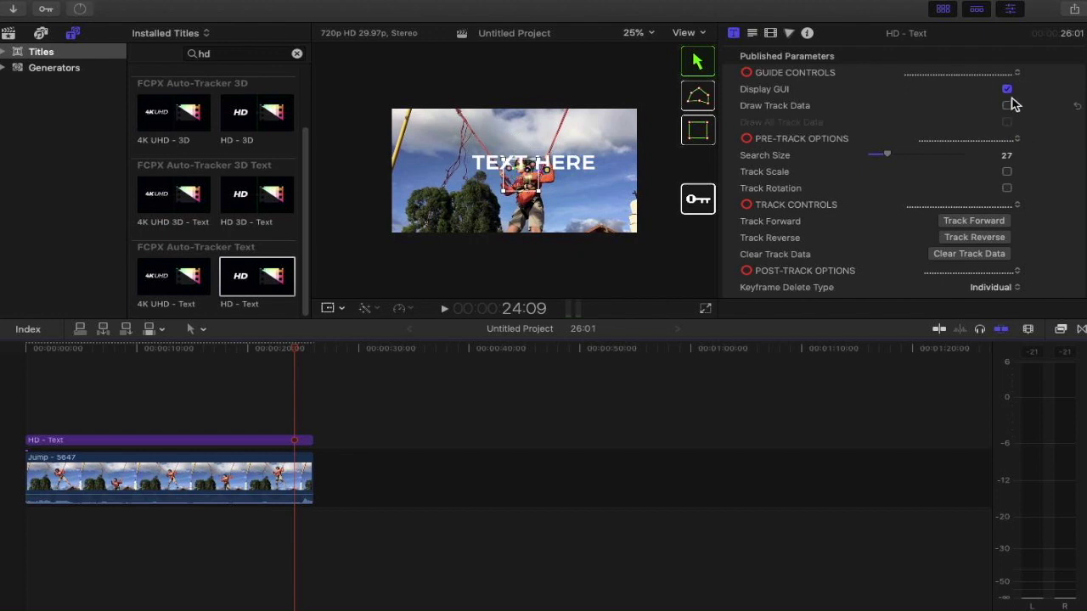
Step: Select the TEXT HERE words in the title's Text field for formatting
{"action": "scroll", "coordinate": [1018, 172], "scroll_direction": "down", "scroll_amount": 3}
{"action": "triple_click", "coordinate": [928, 248]}
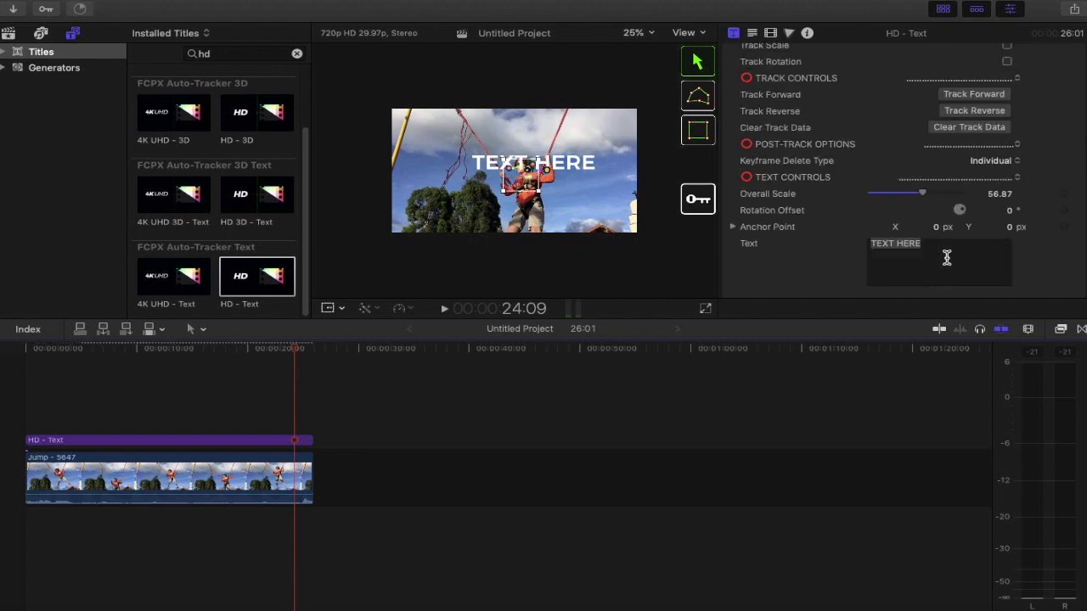
{"action": "left_click", "coordinate": [752, 33]}
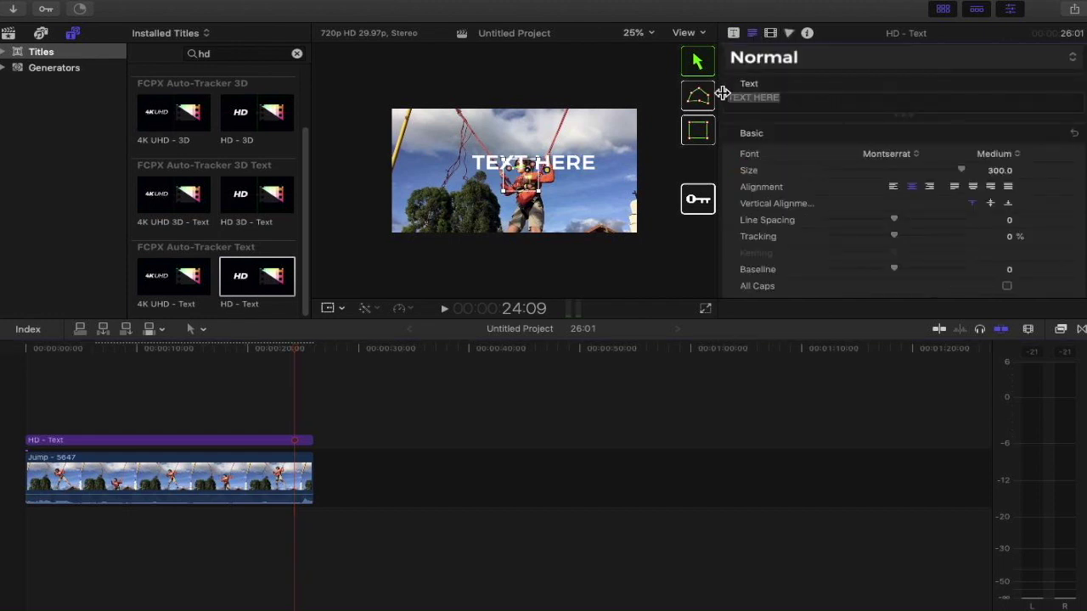
Step: Set the title font to Muna, then apply the 2D Styles BLOCK preset
{"action": "left_click", "coordinate": [900, 157]}
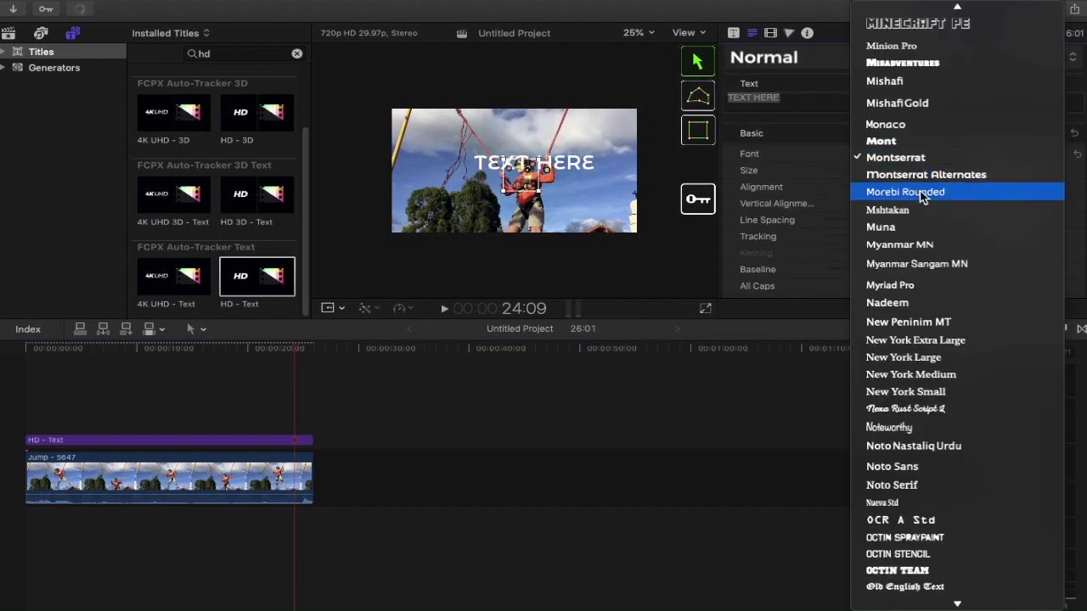
{"action": "left_click", "coordinate": [899, 228]}
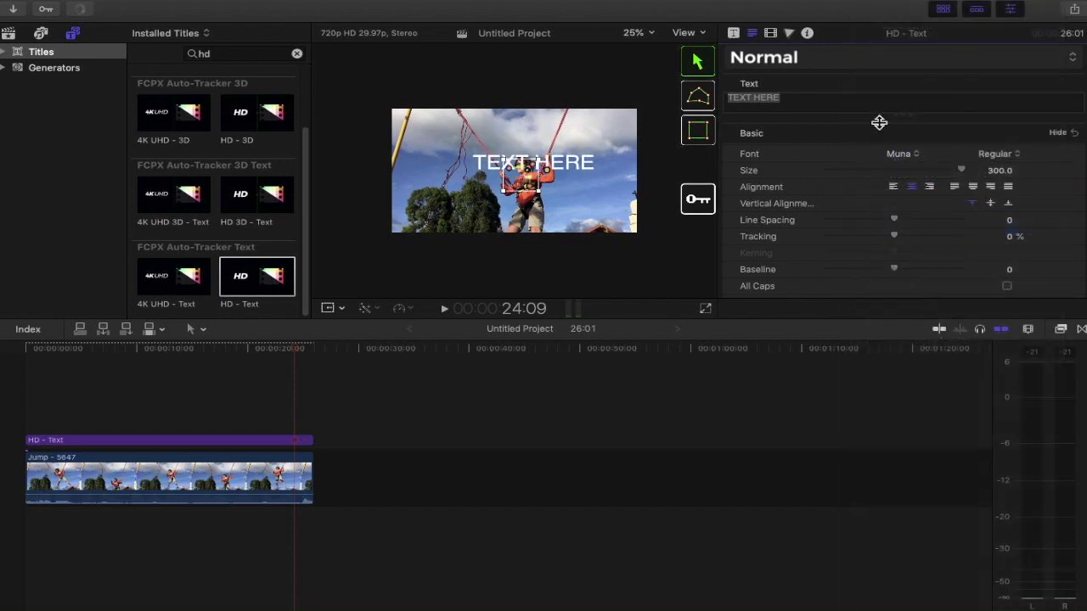
{"action": "left_click", "coordinate": [848, 72]}
{"action": "mouse_move", "coordinate": [837, 103]}
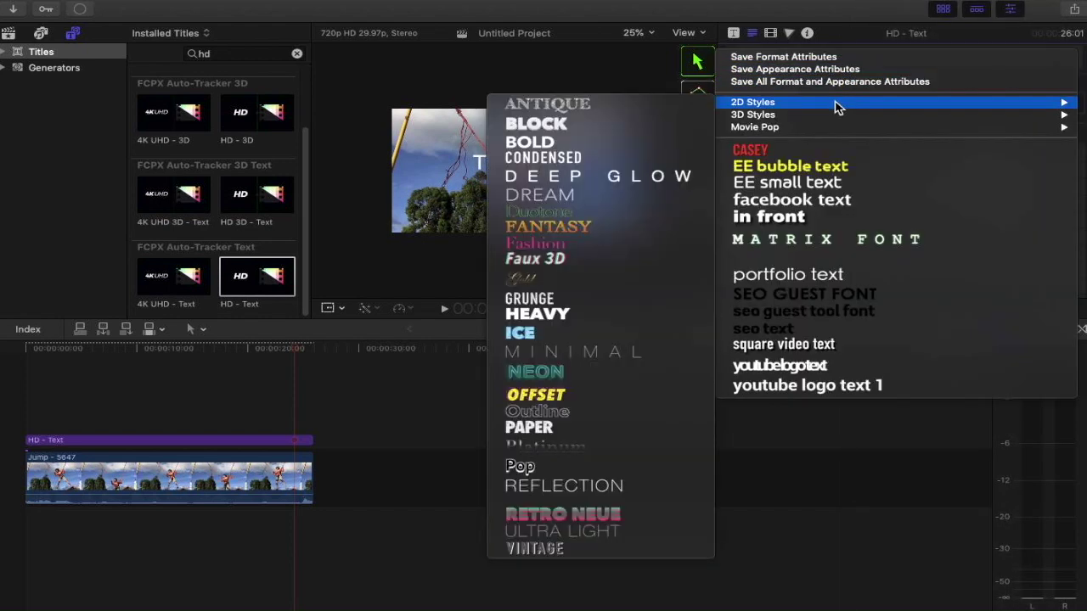
{"action": "left_click", "coordinate": [559, 132]}
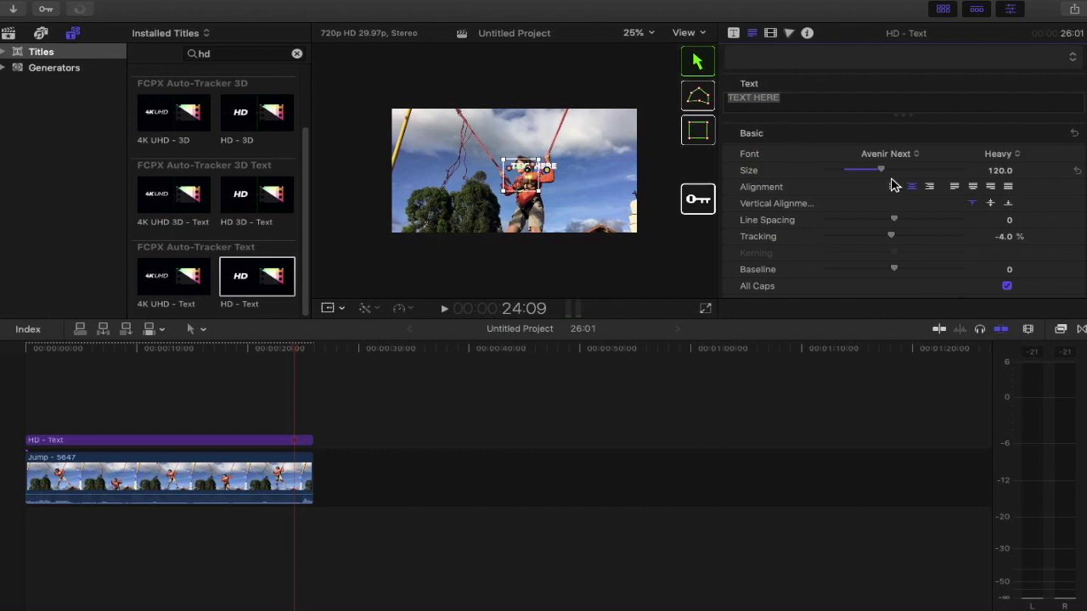
Step: Return to the Title inspector's Text Controls, try a larger Overall Scale, then undo back to 56.87
{"action": "left_click", "coordinate": [734, 33]}
{"action": "scroll", "coordinate": [837, 252], "scroll_direction": "down", "scroll_amount": 5}
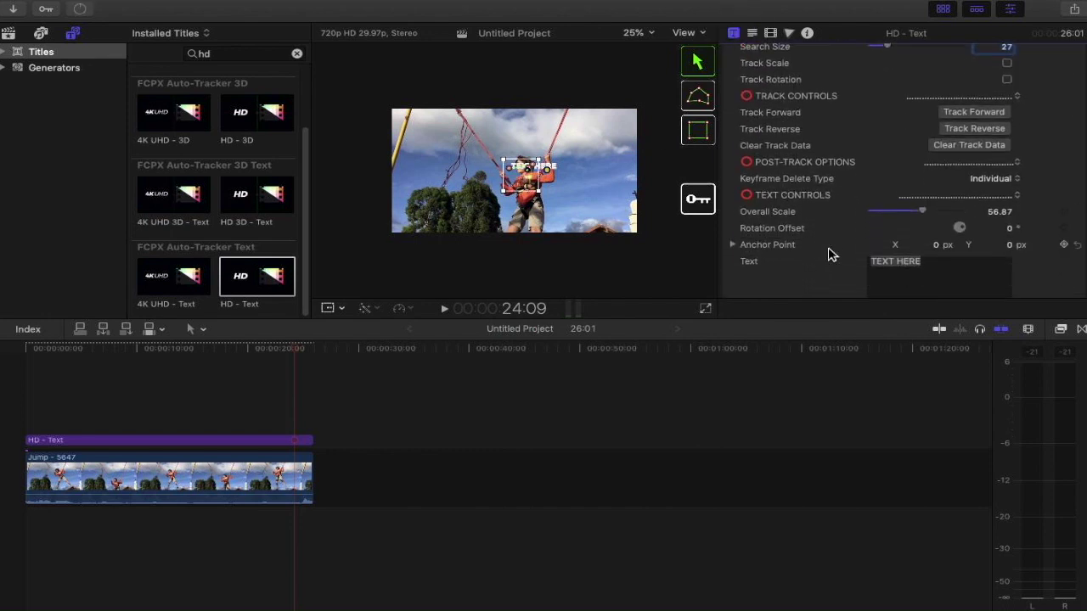
{"action": "left_click_drag", "start_coordinate": [927, 212], "coordinate": [968, 214]}
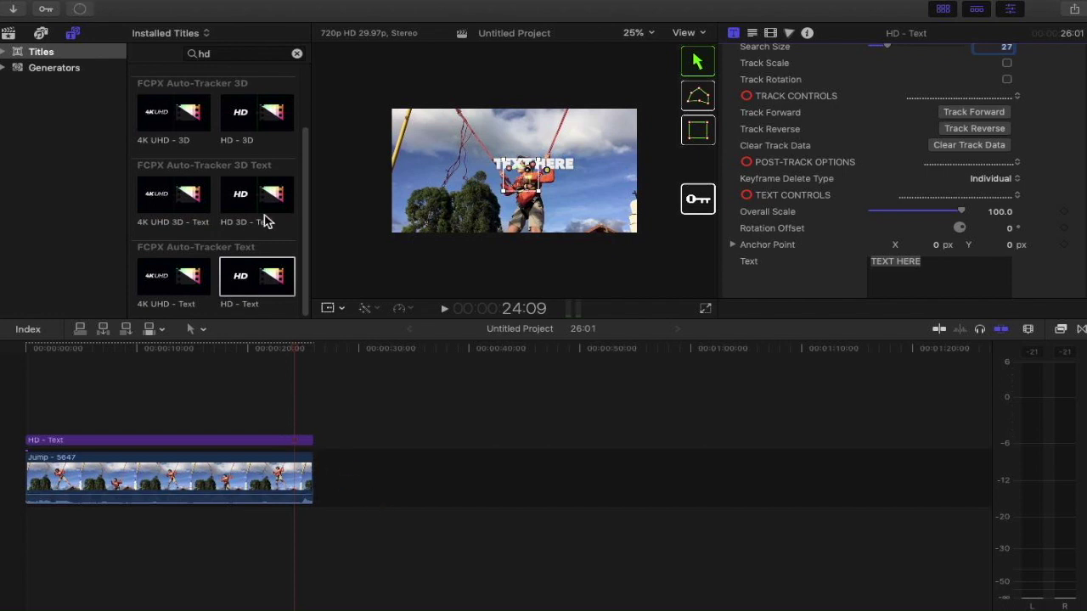
{"action": "key", "text": "super+z"}
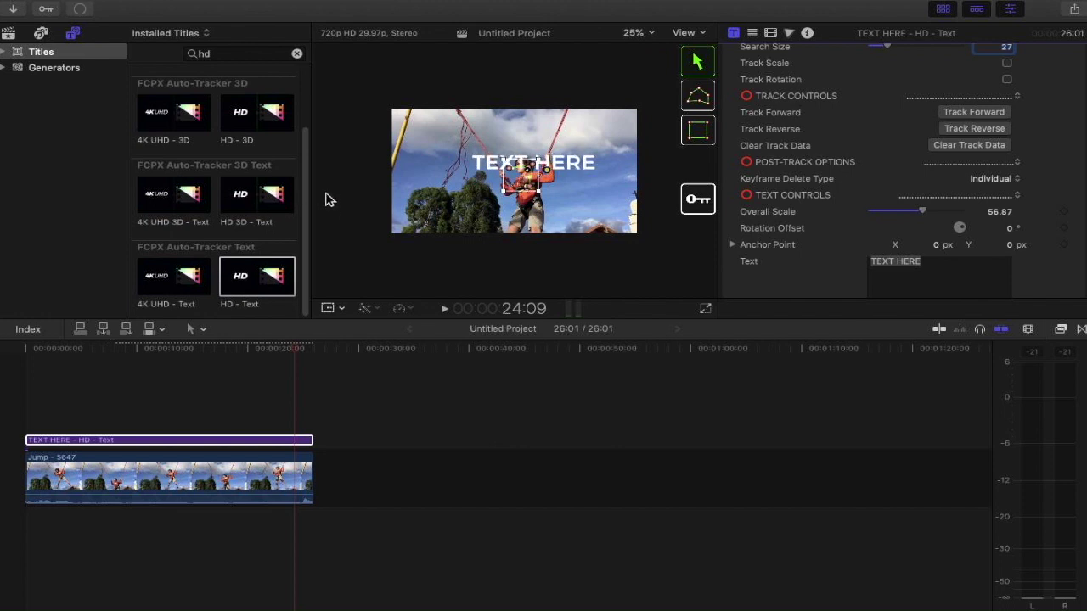
Step: Select the Jump clip and its title and combine them into the compound clip Untitled Project Clip
{"action": "left_click_drag", "start_coordinate": [267, 551], "coordinate": [255, 472]}
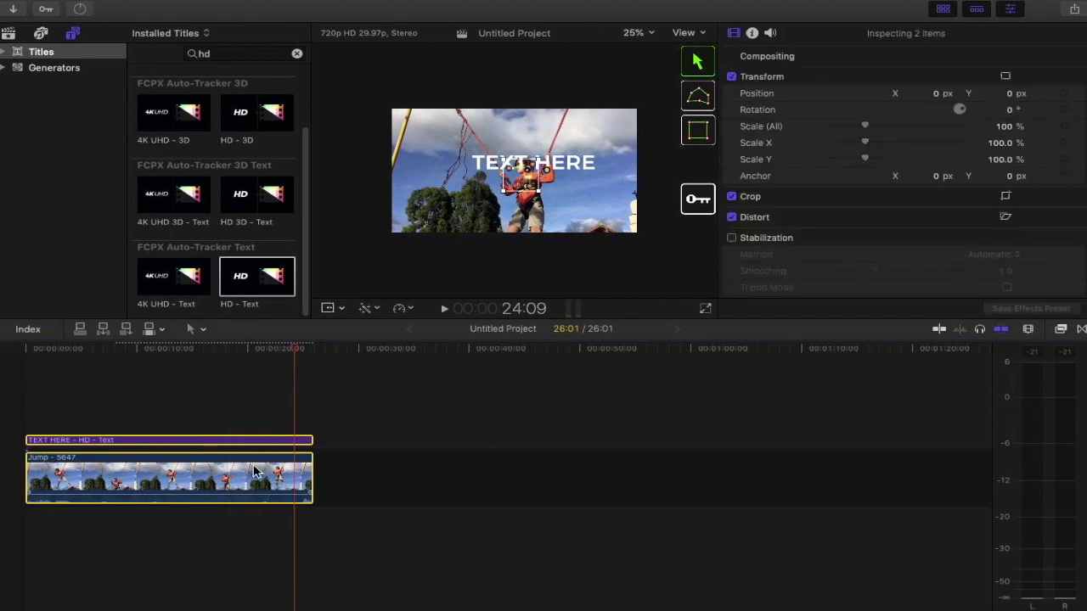
{"action": "right_click", "coordinate": [254, 472]}
{"action": "left_click", "coordinate": [321, 377]}
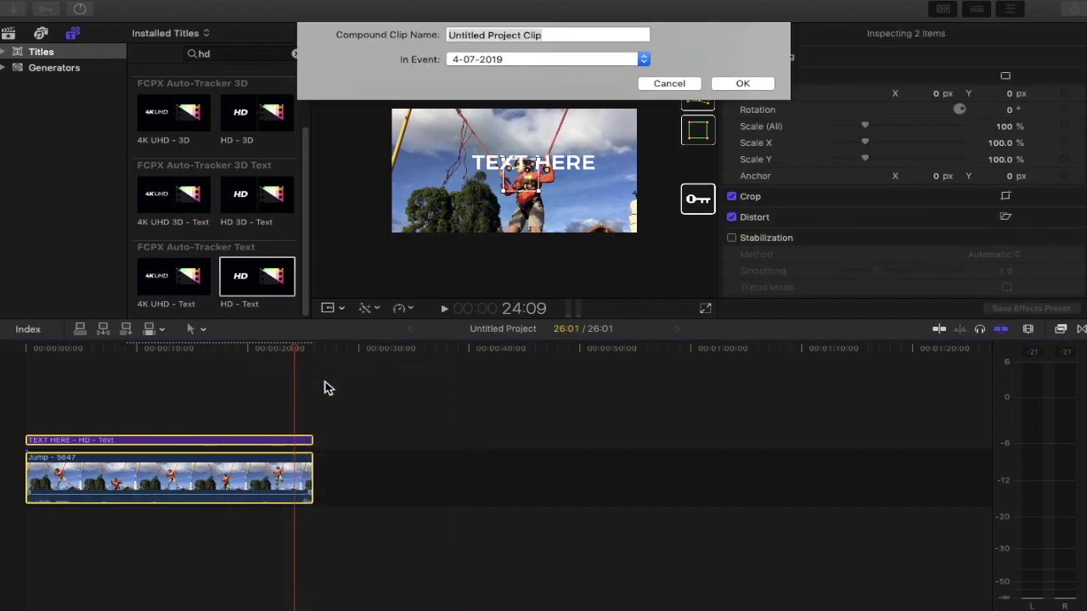
{"action": "left_click", "coordinate": [743, 85]}
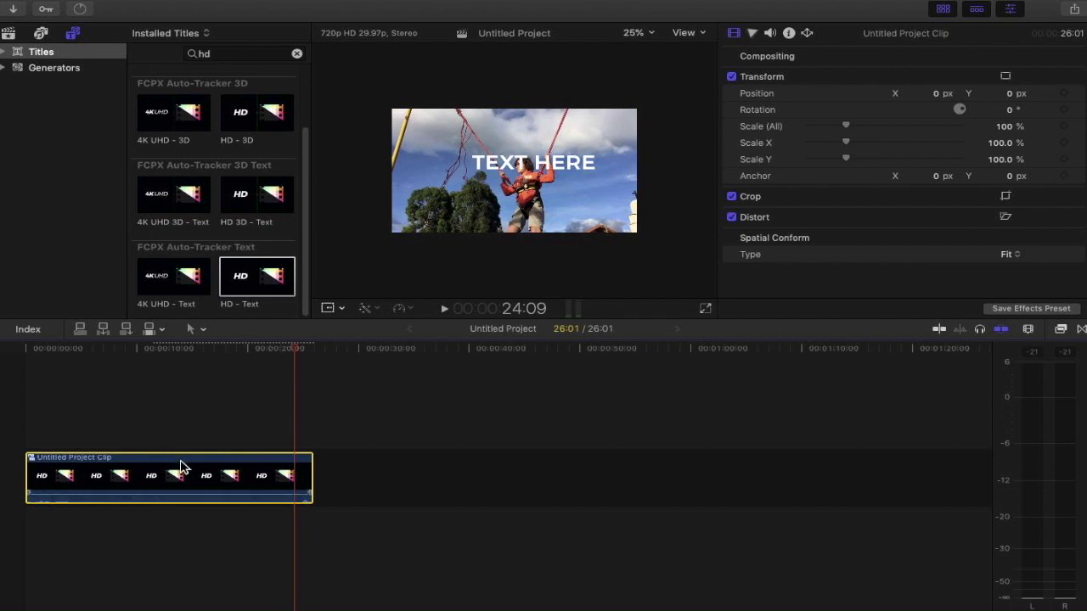
Step: Play the compound clip from the start to review it
{"action": "left_click", "coordinate": [29, 349]}
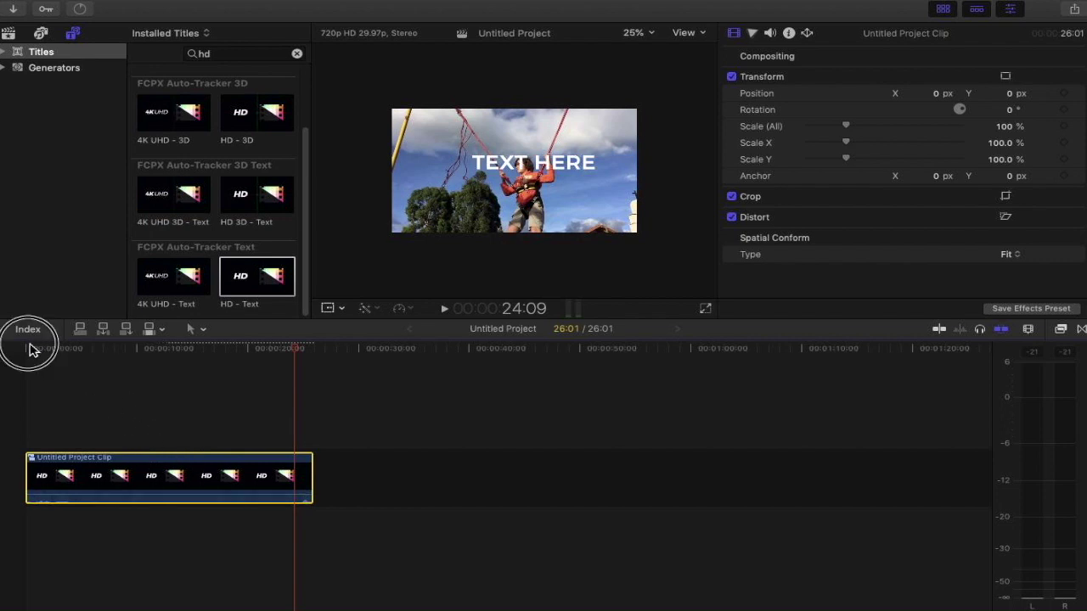
{"action": "key", "text": "space"}
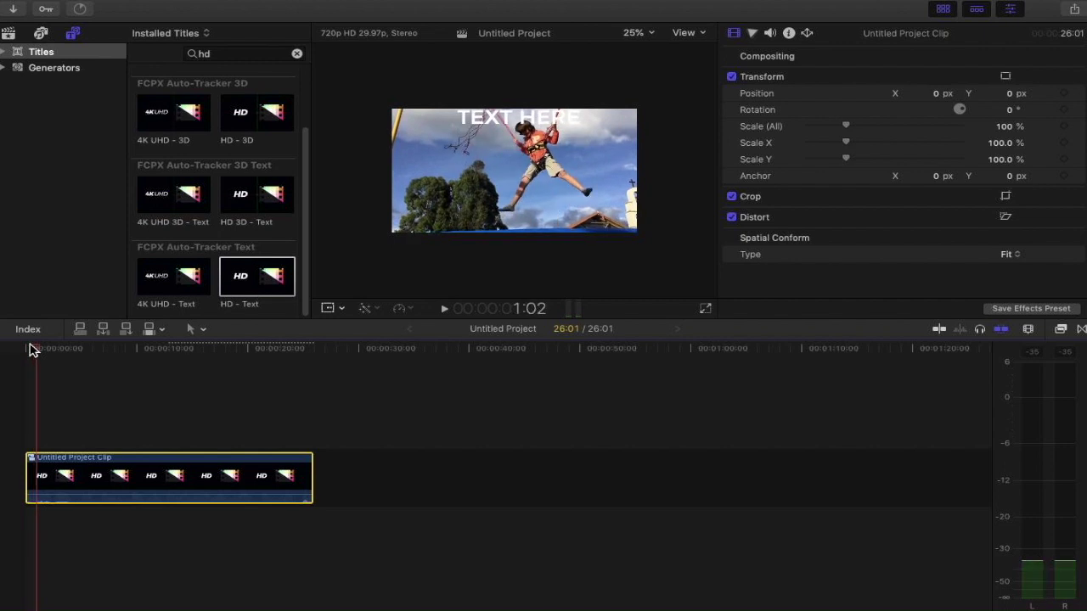
{"action": "left_click_drag", "start_coordinate": [44, 473], "coordinate": [68, 479]}
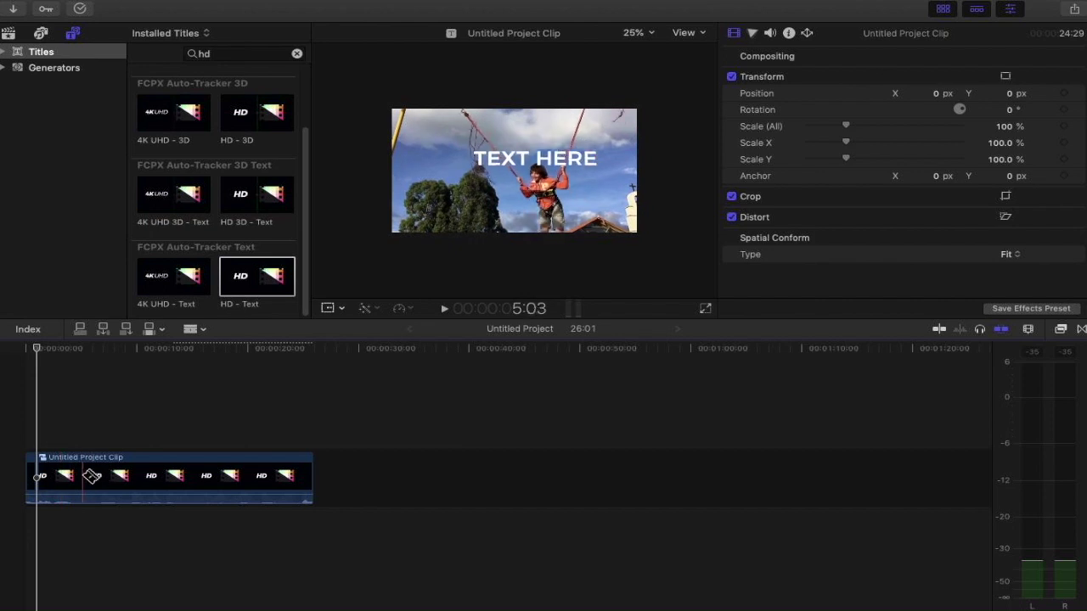
Step: Retime the compound clip to Fast 2x, shortening the project to 13:16
{"action": "left_click", "coordinate": [82, 472]}
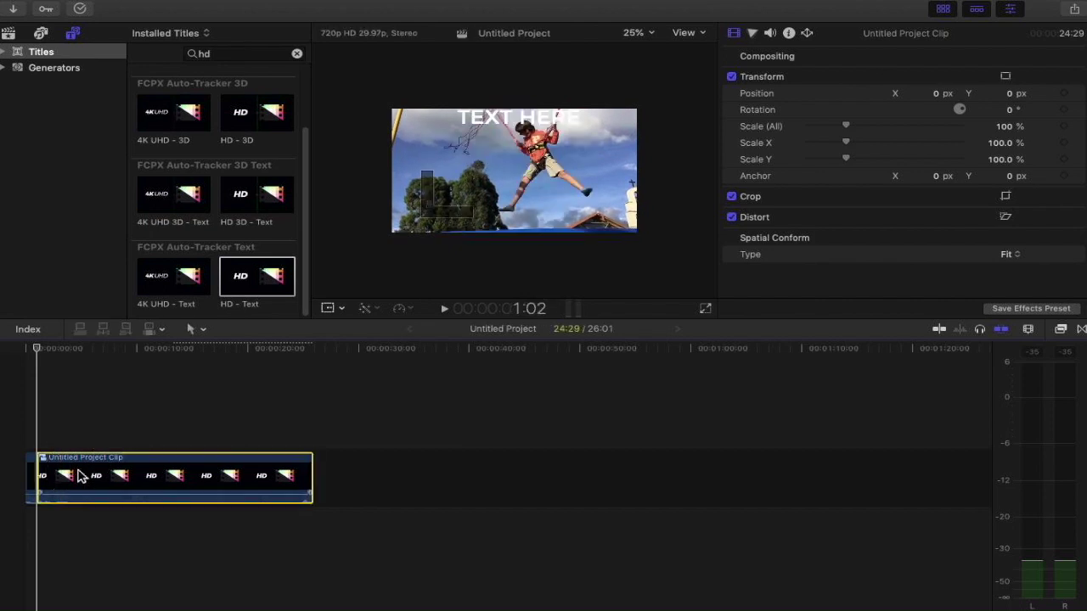
{"action": "left_click", "coordinate": [303, 5]}
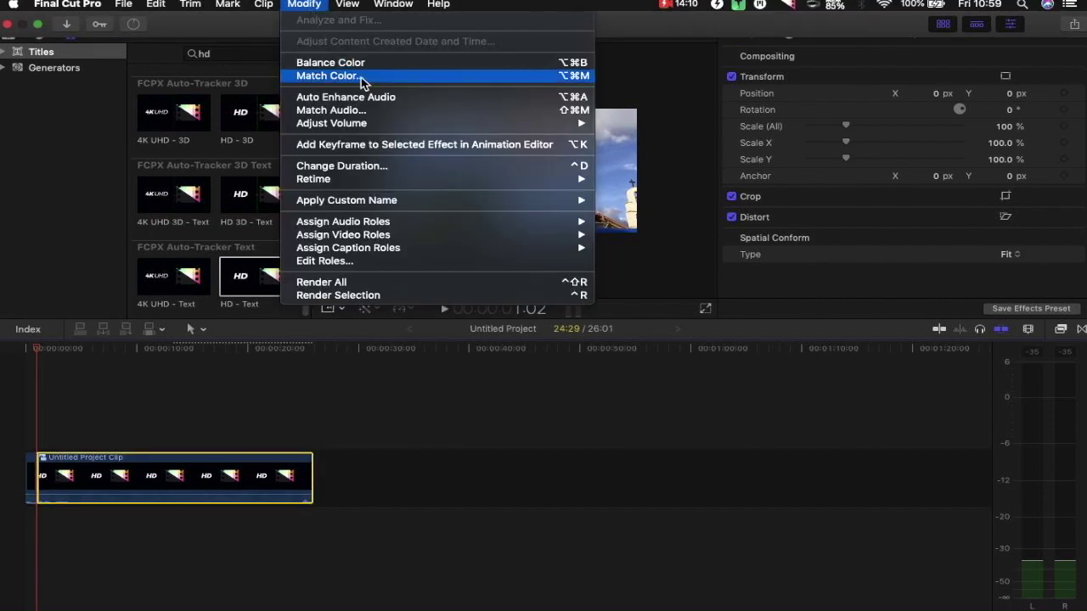
{"action": "mouse_move", "coordinate": [599, 178]}
{"action": "mouse_move", "coordinate": [661, 193]}
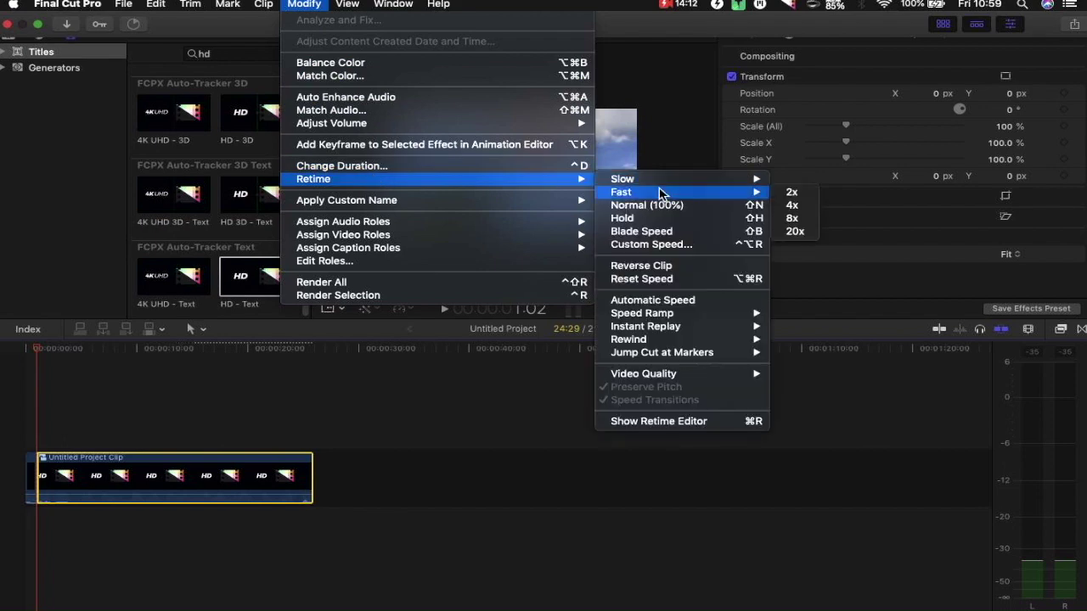
{"action": "left_click", "coordinate": [808, 197]}
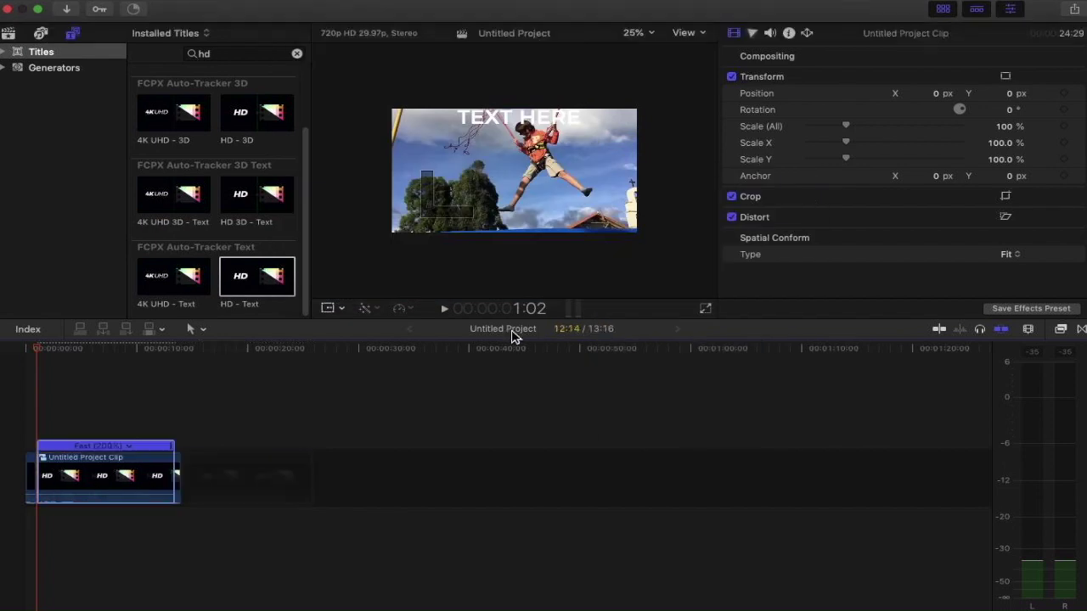
Step: Replay the clip, then drag the retime handle left to speed it up to 255%
{"action": "left_click_drag", "start_coordinate": [40, 352], "coordinate": [2, 353]}
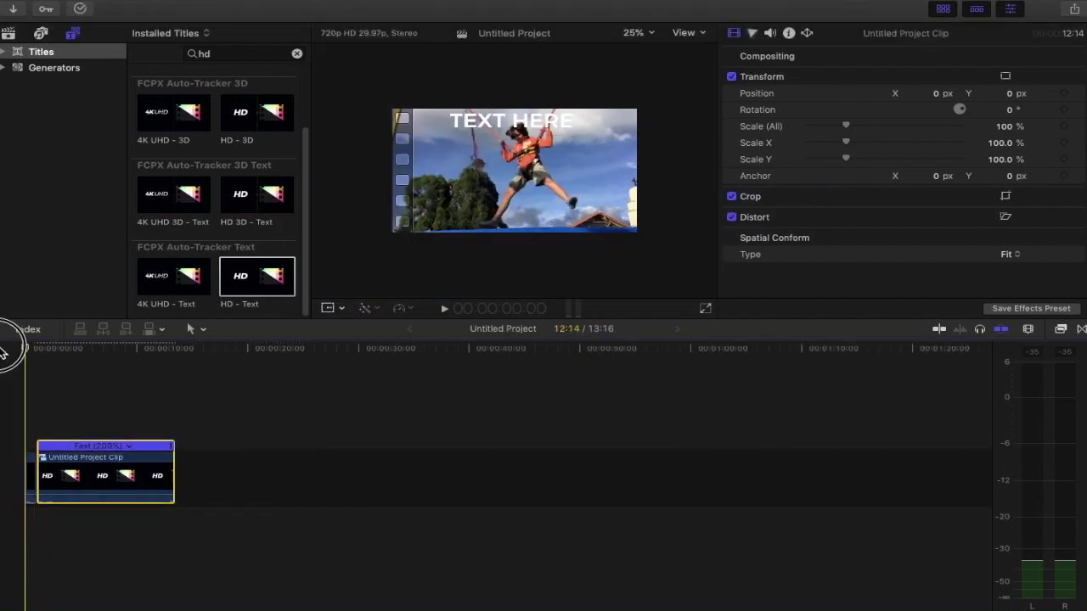
{"action": "key", "text": "space"}
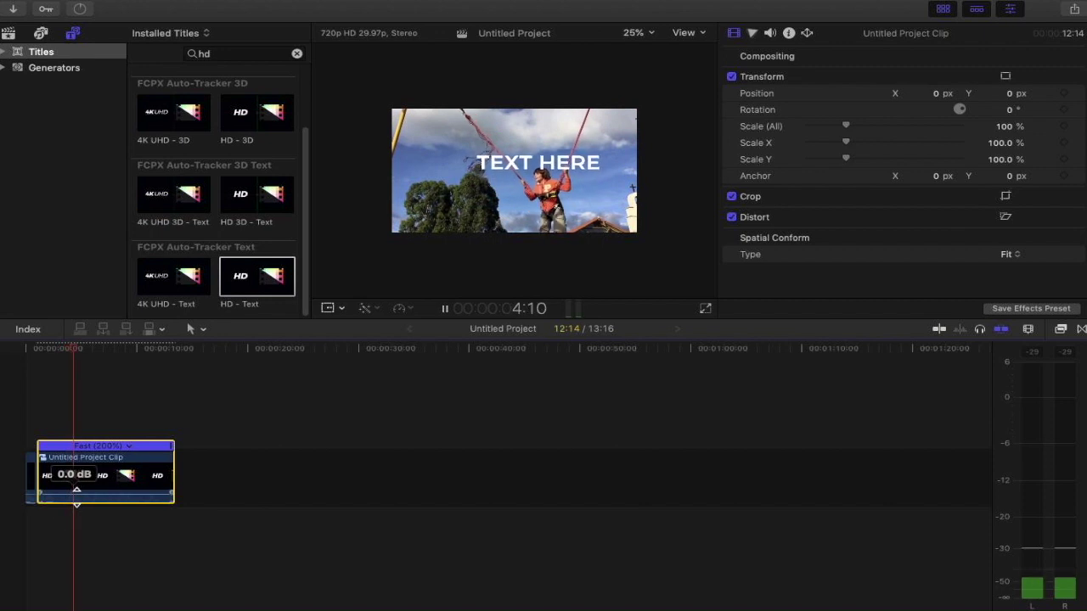
{"action": "left_click", "coordinate": [79, 544]}
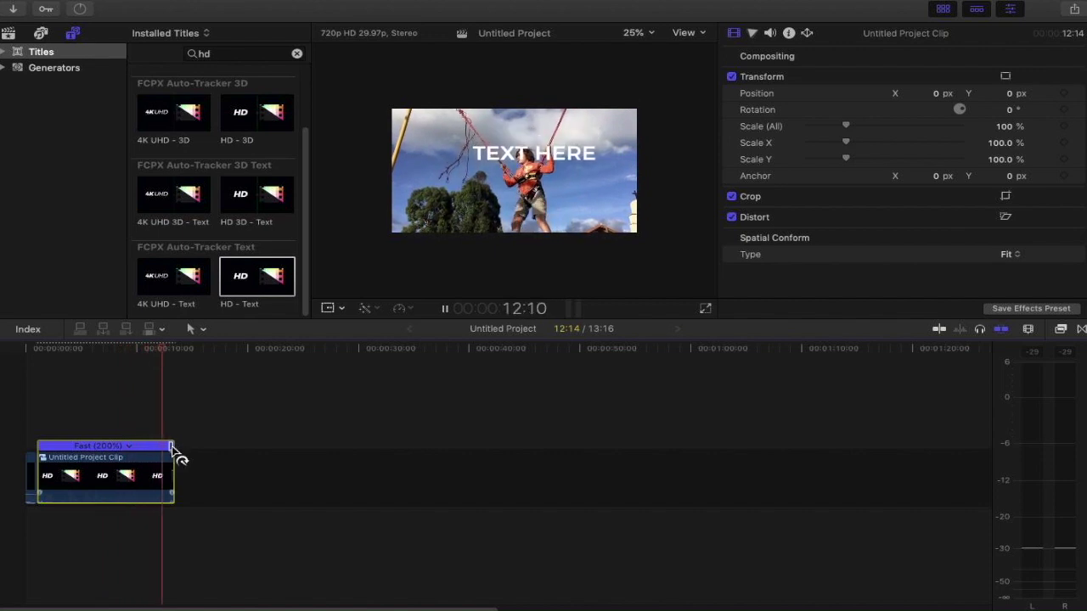
{"action": "left_click_drag", "start_coordinate": [174, 448], "coordinate": [113, 449]}
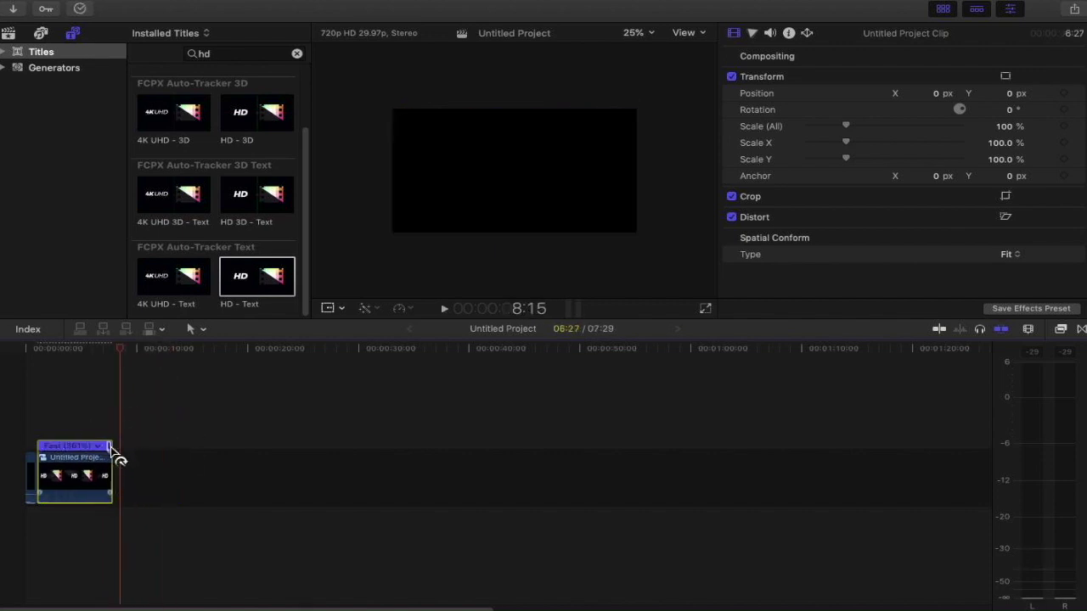
Step: Speed the compound clip up further to 681%, shrinking the project to 04:21
{"action": "left_click", "coordinate": [41, 349]}
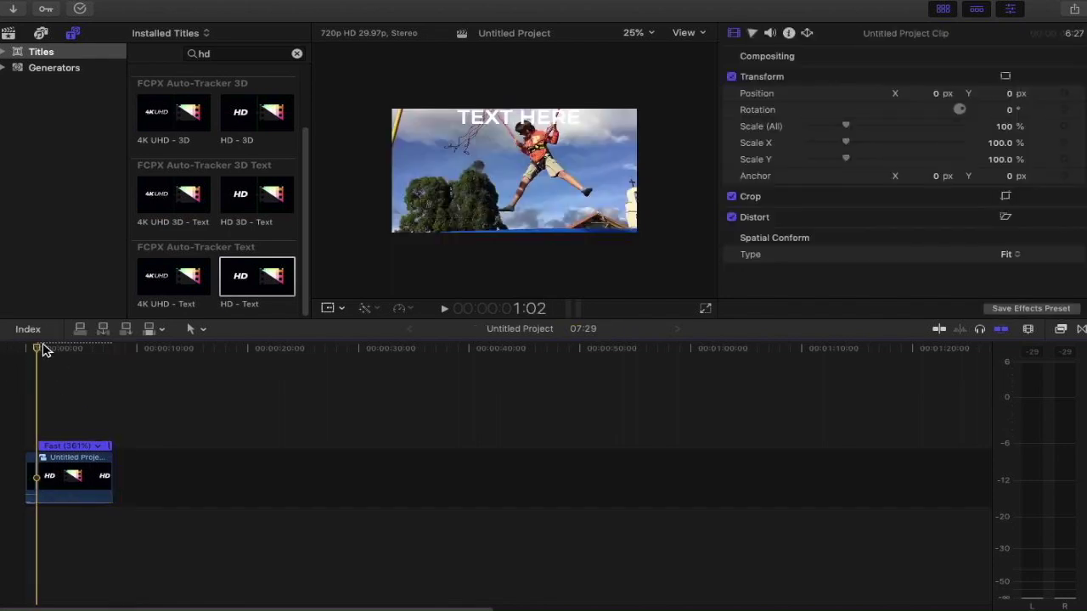
{"action": "key", "text": "space"}
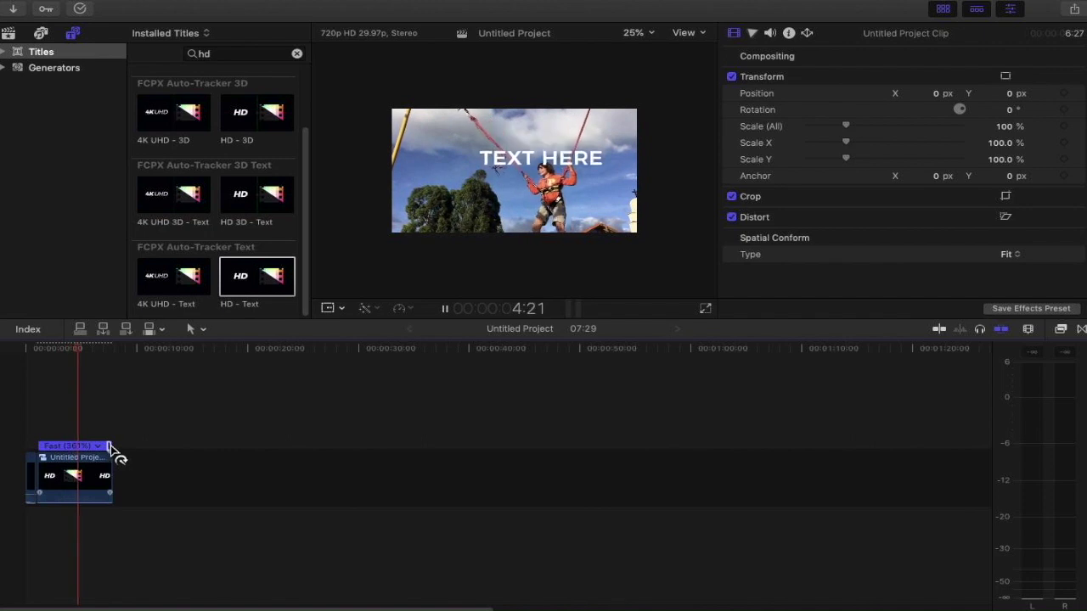
{"action": "left_click_drag", "start_coordinate": [110, 447], "coordinate": [81, 456]}
{"action": "key", "text": "space"}
{"action": "left_click", "coordinate": [42, 417]}
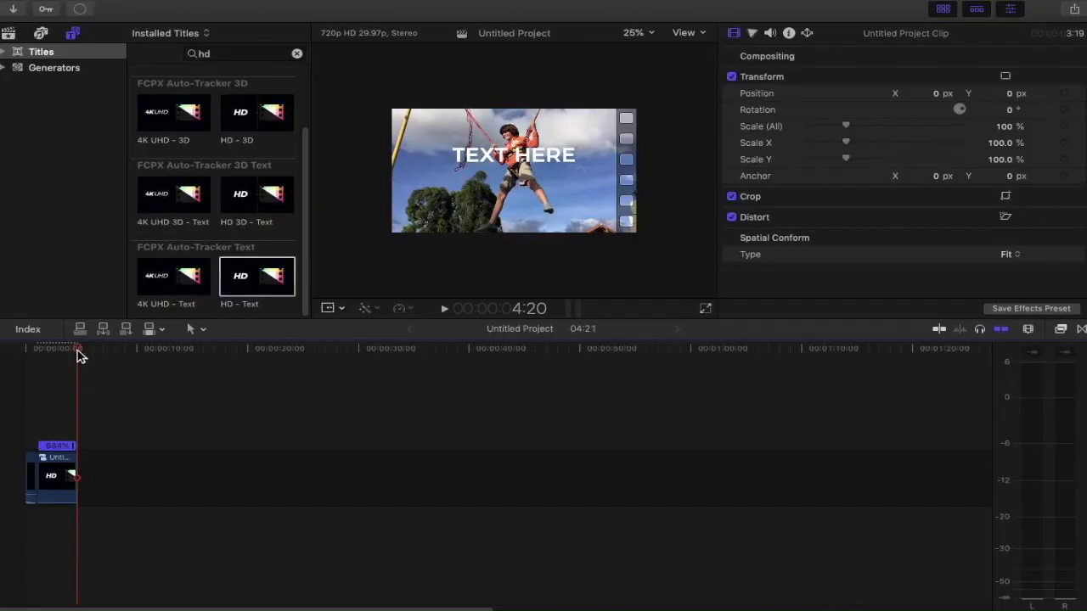
{"action": "left_click_drag", "start_coordinate": [77, 355], "coordinate": [47, 382]}
{"action": "left_click_drag", "start_coordinate": [41, 382], "coordinate": [71, 396]}
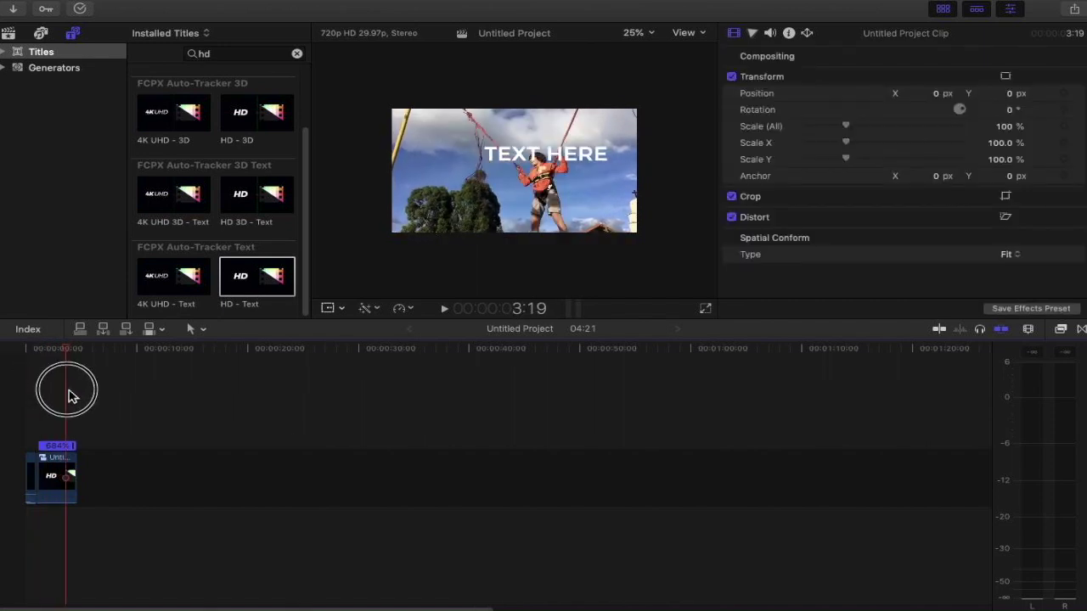